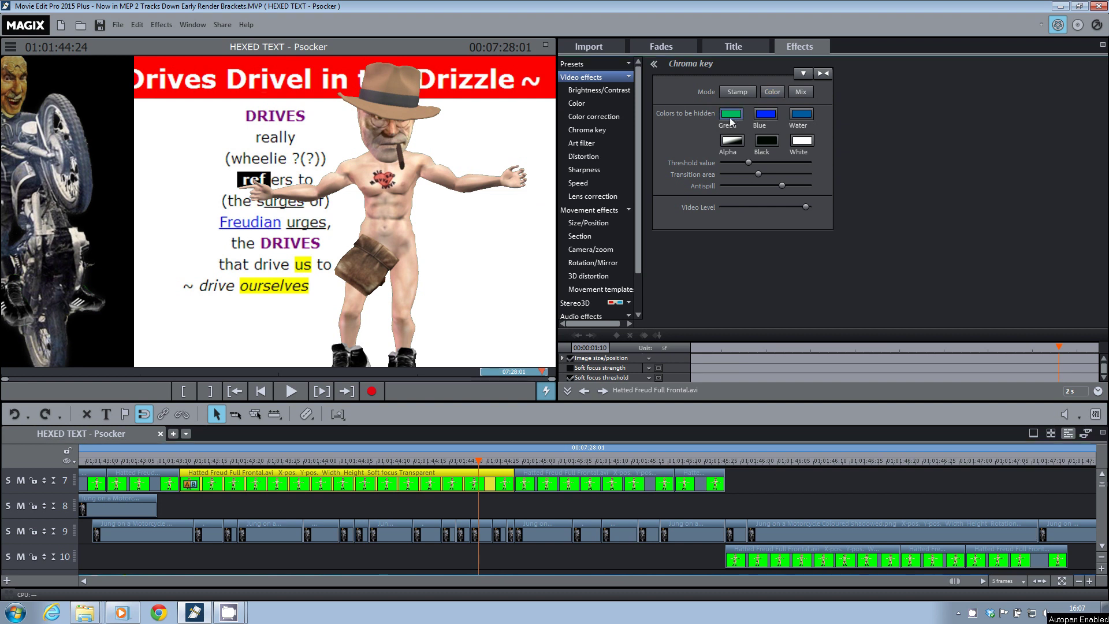
Apply the Green chroma key to the selected Hatted Freud Full Frontal clip on track 7 and the short clip just before it
key(space)
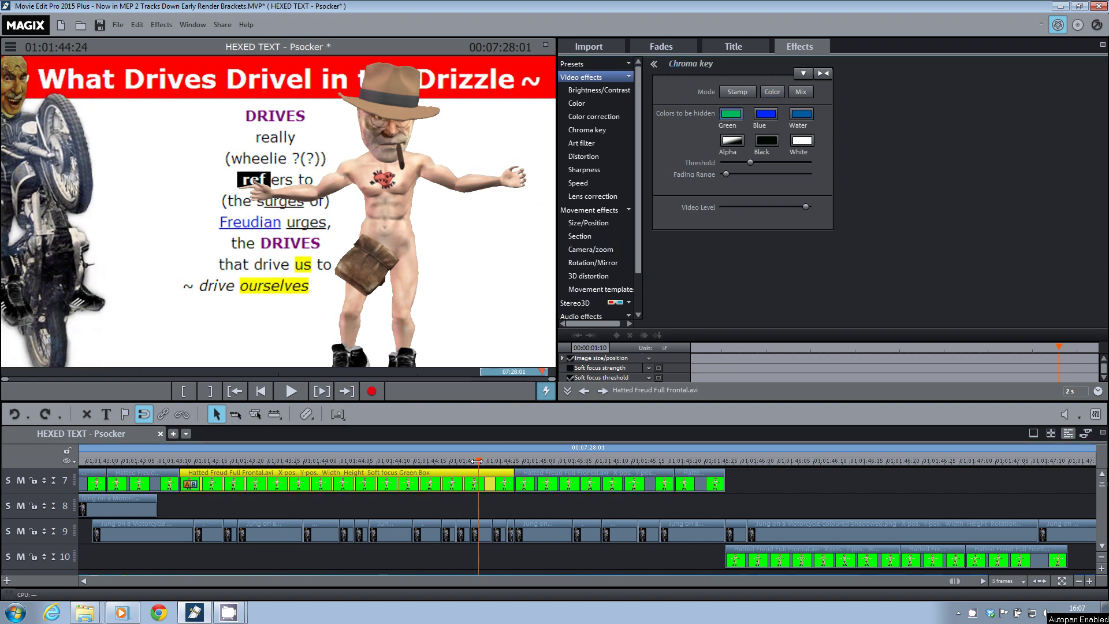
key(space)
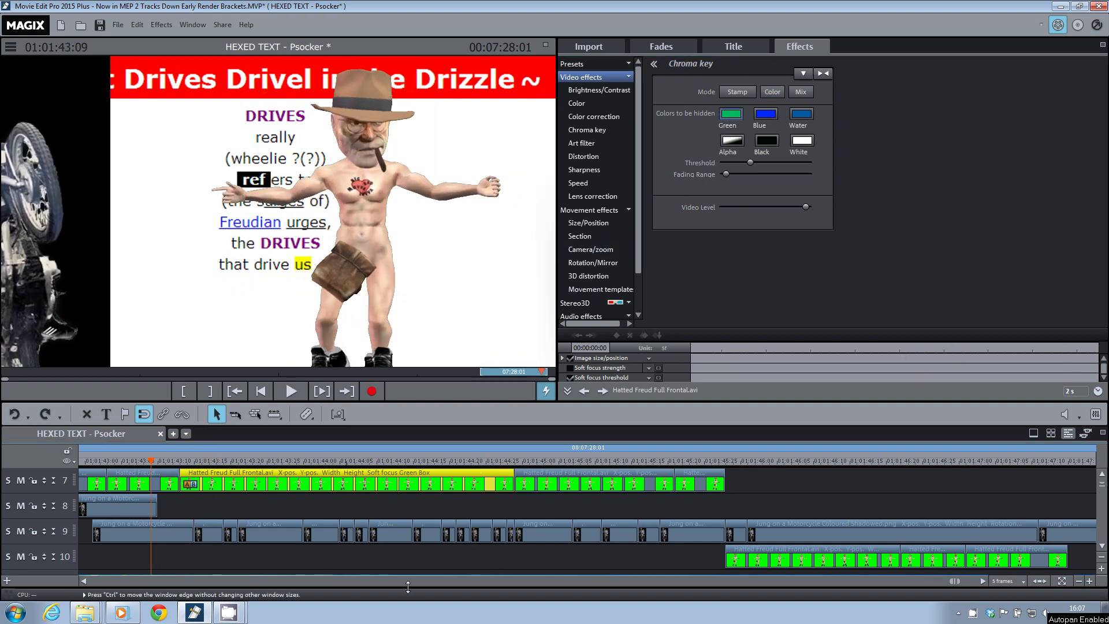
click(83, 581)
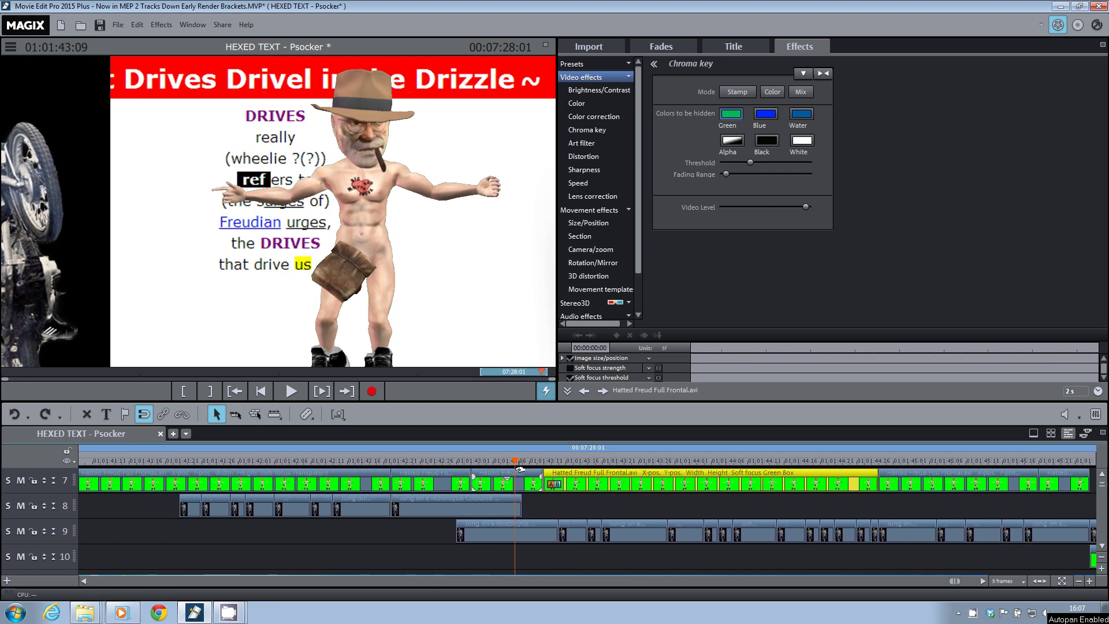
click(517, 472)
click(732, 113)
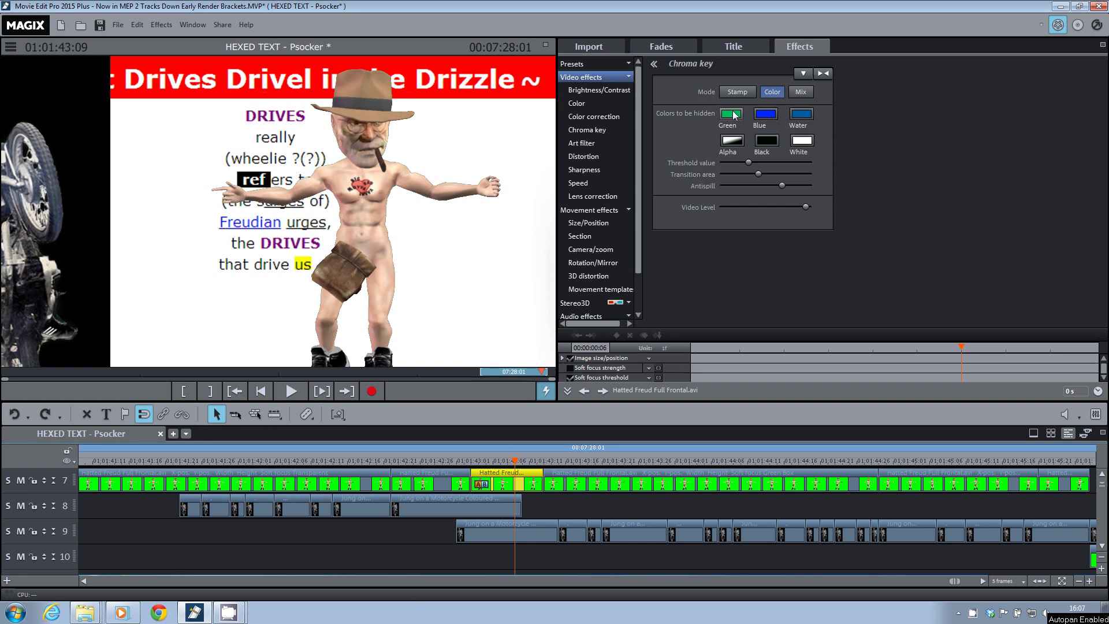
Apply the Green chroma key to the two preceding Hatted Freud clips on track 7, at 01:01:42:25 and 01:01:42:17
drag(515, 462, 414, 474)
click(452, 469)
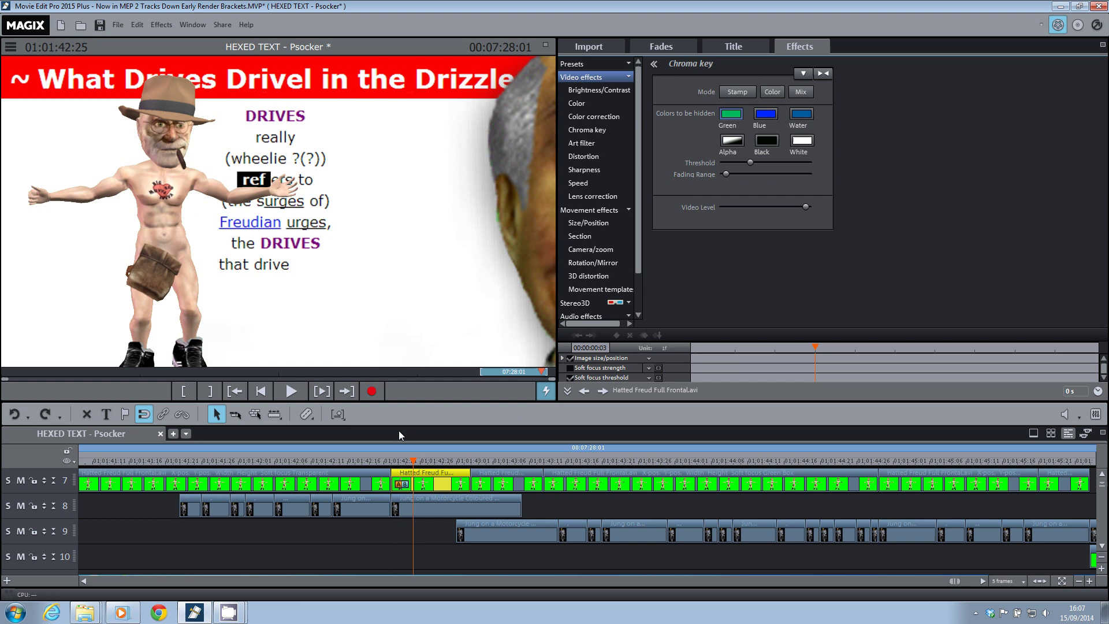
click(355, 461)
click(367, 478)
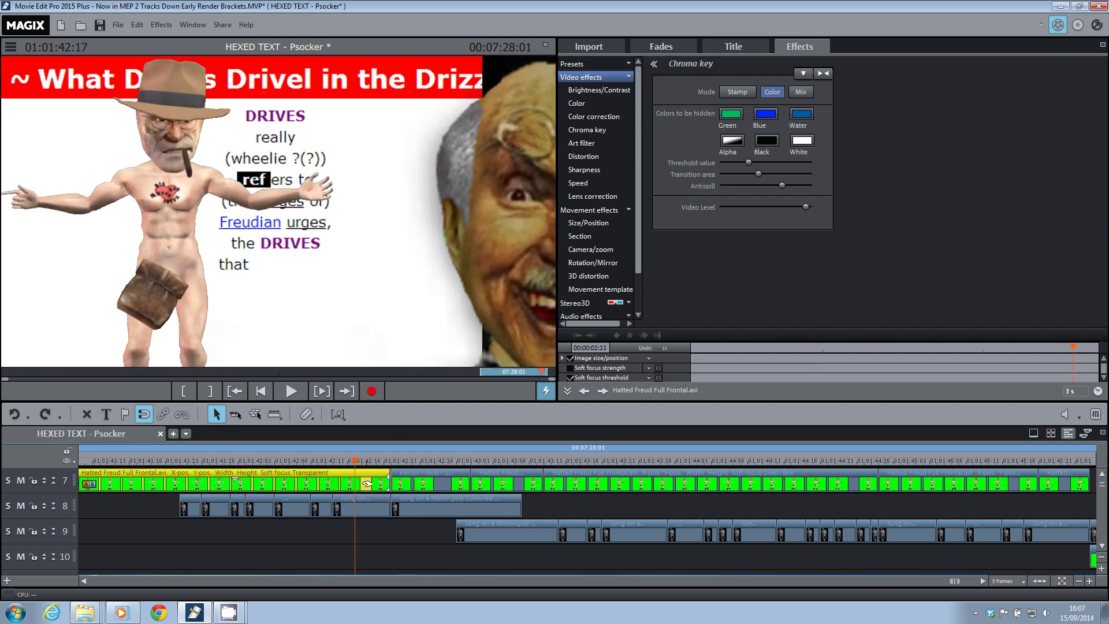
click(730, 115)
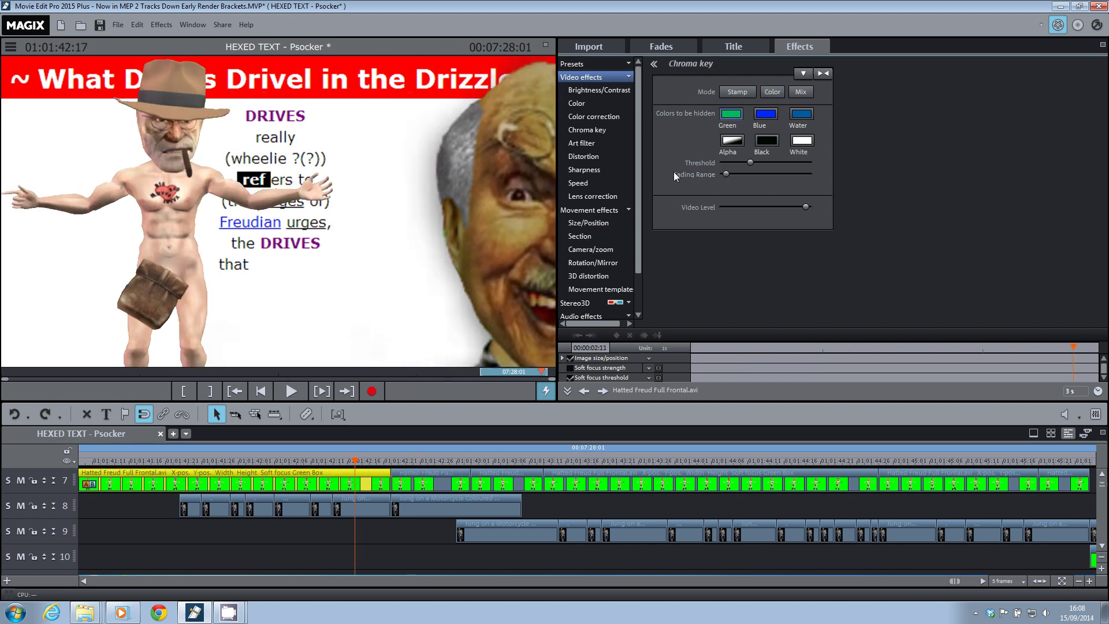
Examine how the keyed Freud clip on track 7 and the Jung Direct Free Kick clips on track 6 play from about 01:01:40:12
click(246, 460)
click(82, 582)
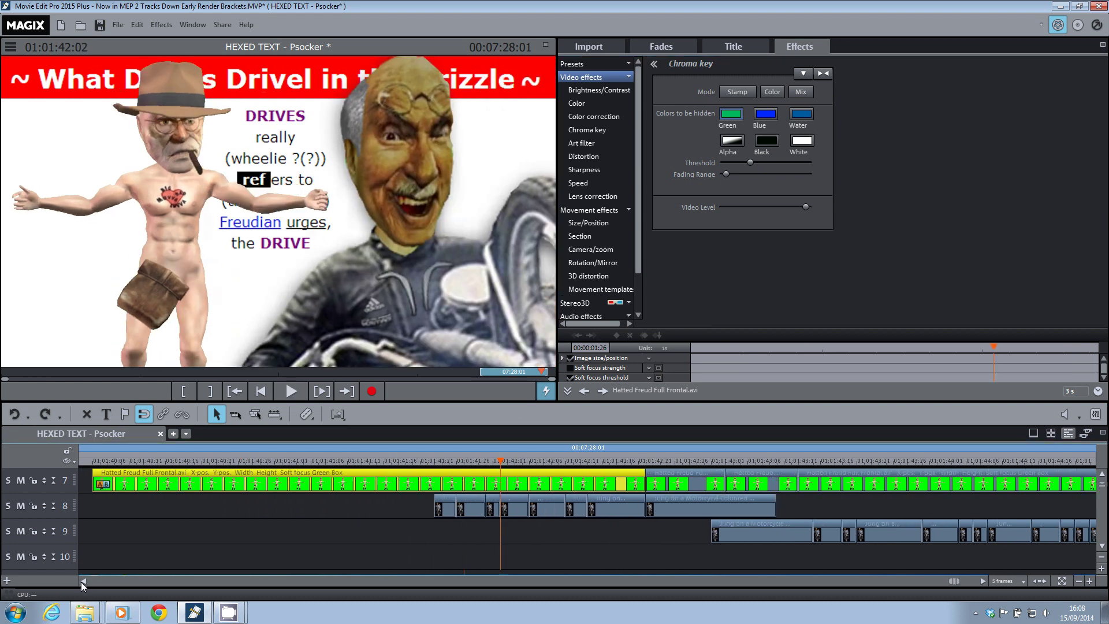
drag(574, 461, 224, 488)
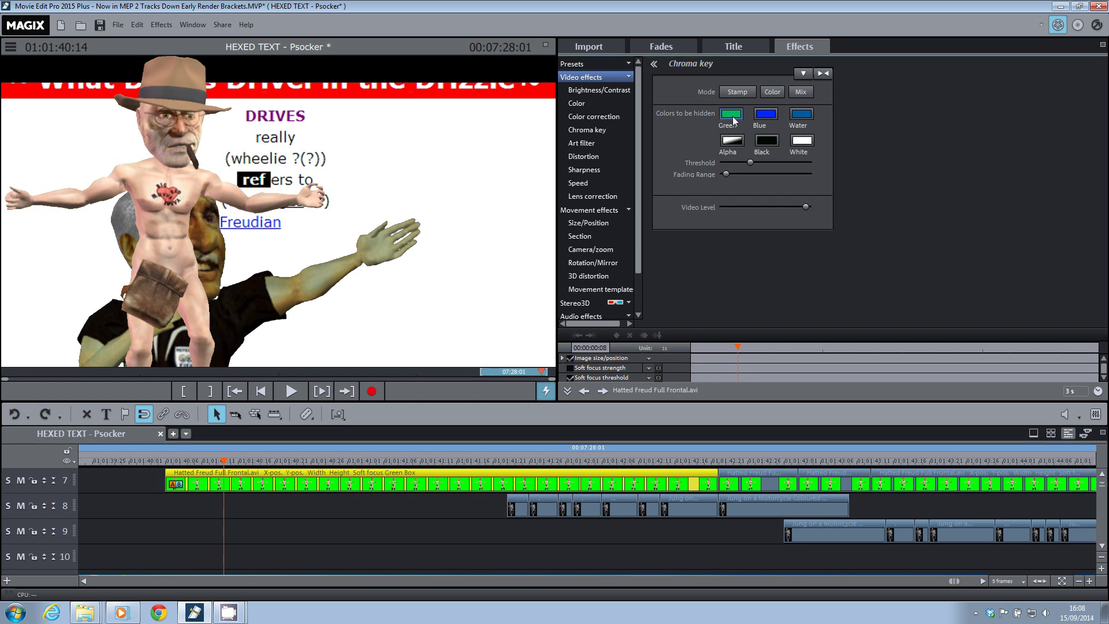
click(219, 463)
key(space)
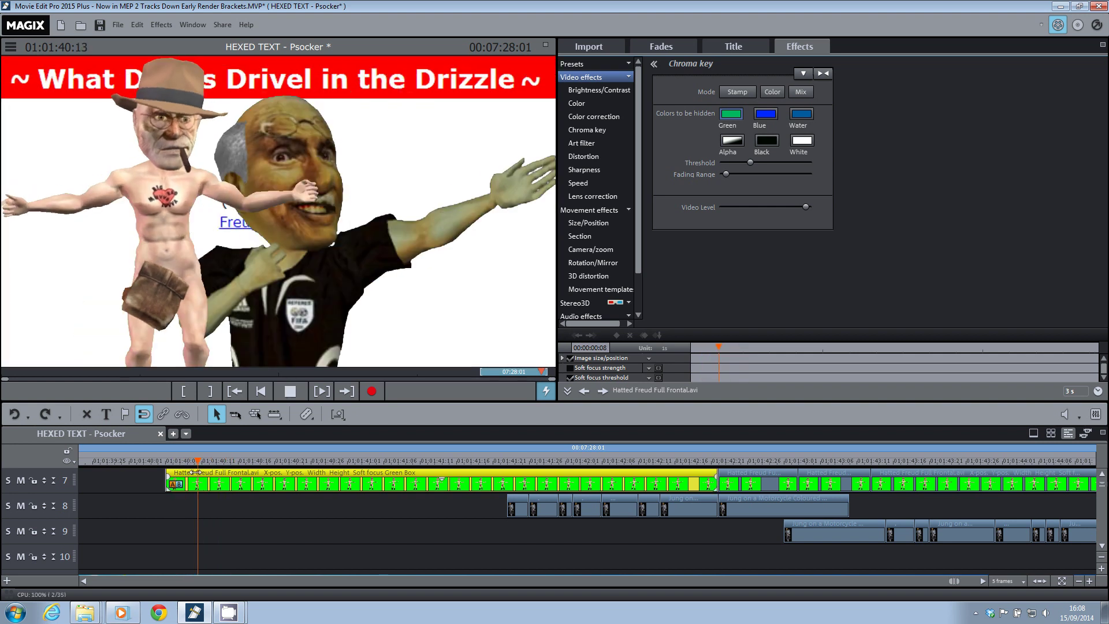
key(space)
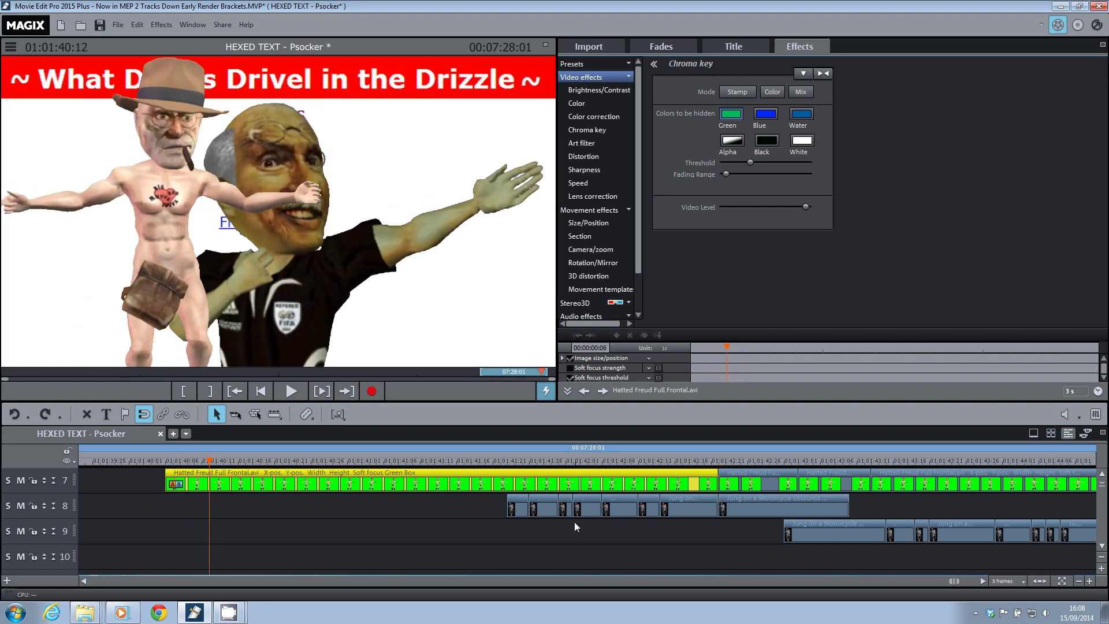
scroll(1101, 484, up, 3)
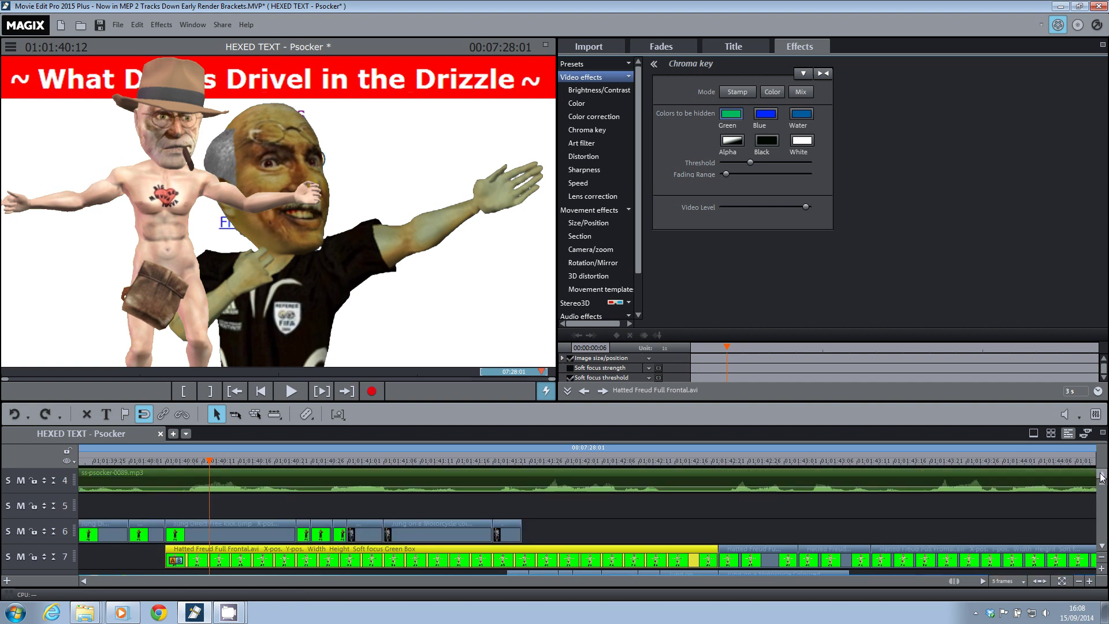
click(256, 534)
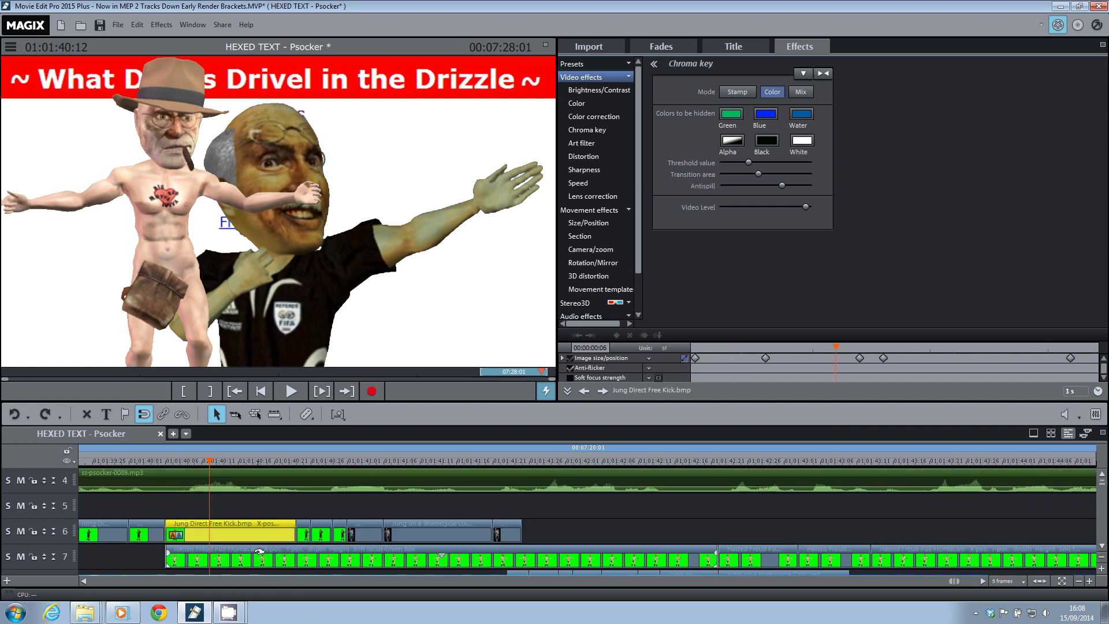
key(space)
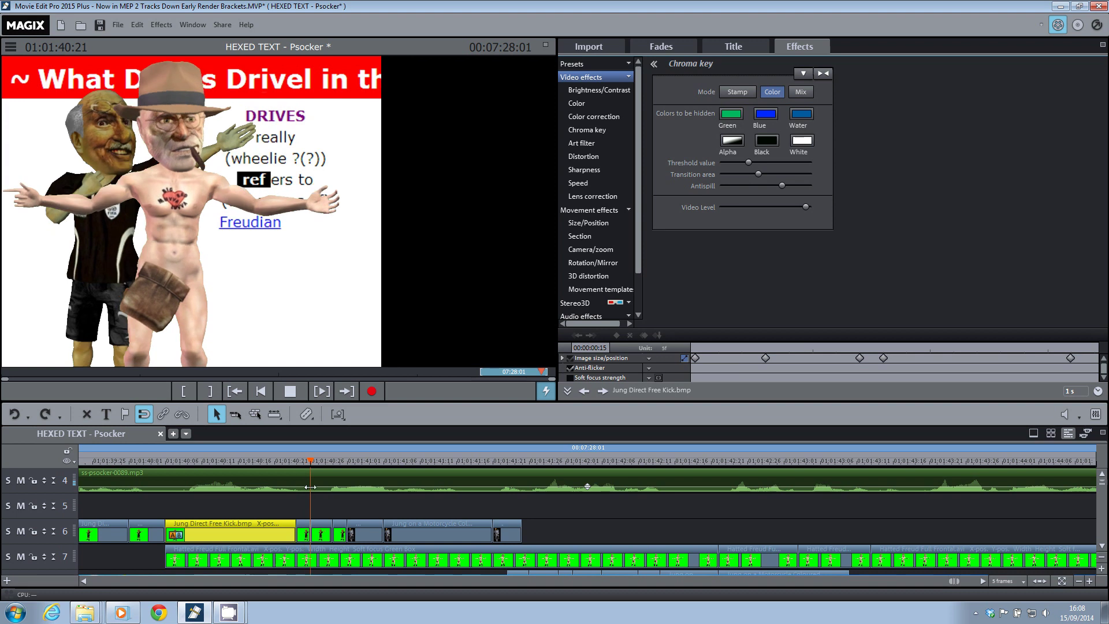
key(space)
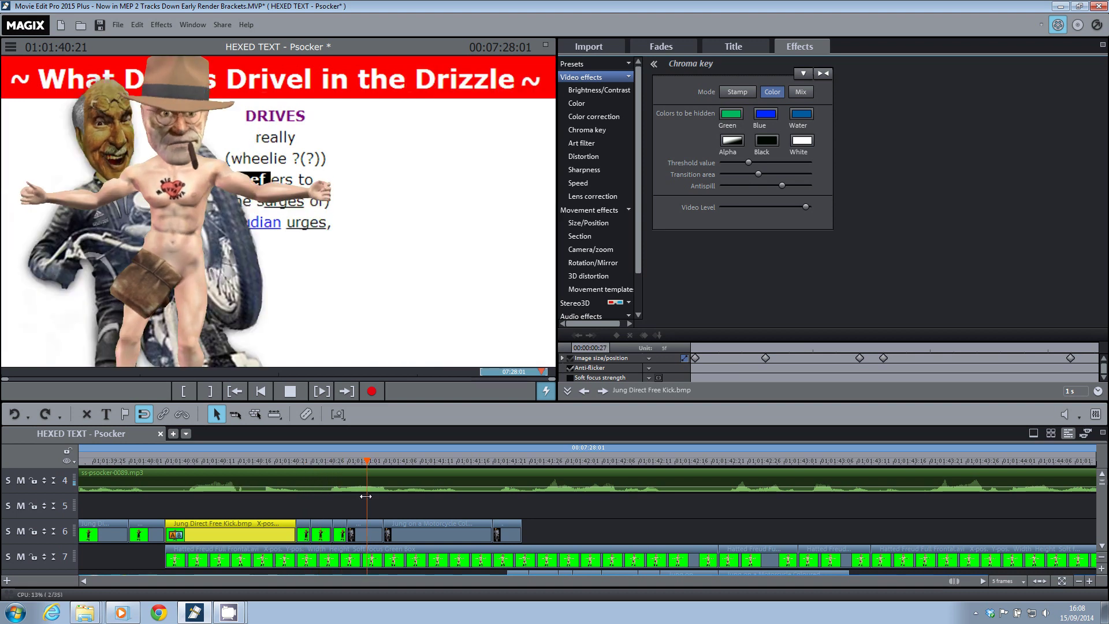
Apply the Green chroma key to the second and third short Jung Direct Free Kick clips on track 6
click(340, 527)
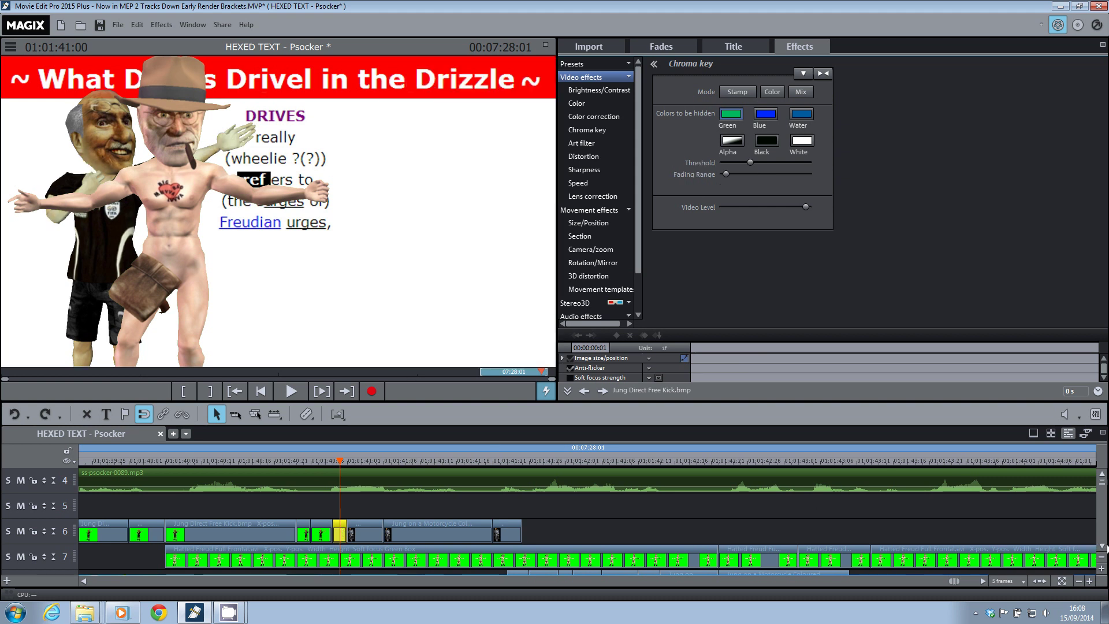
scroll(1094, 548, down, 1)
drag(341, 461, 319, 461)
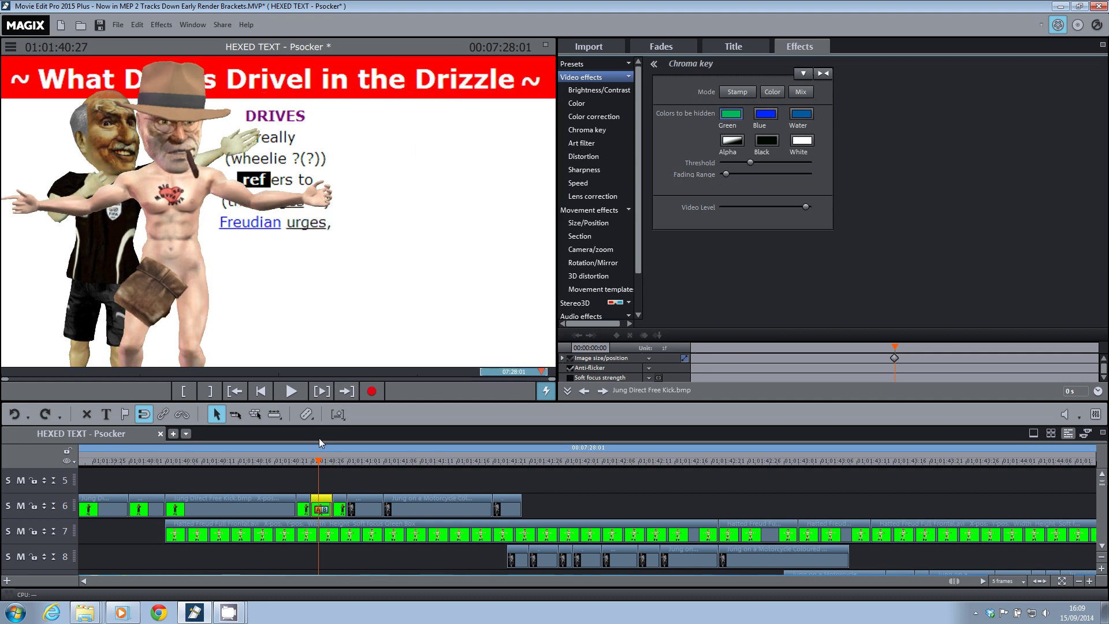
Apply the Green chroma key to the first short Jung Direct Free Kick clip at 01:01:40:25 and raise its threshold to maximum
drag(319, 461, 298, 461)
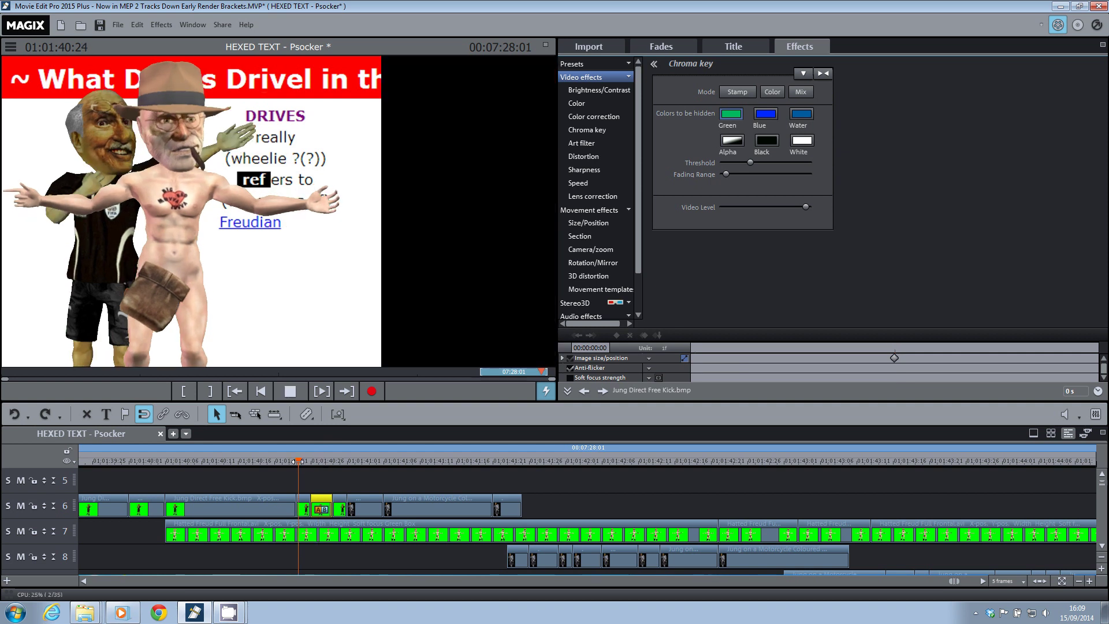
click(305, 500)
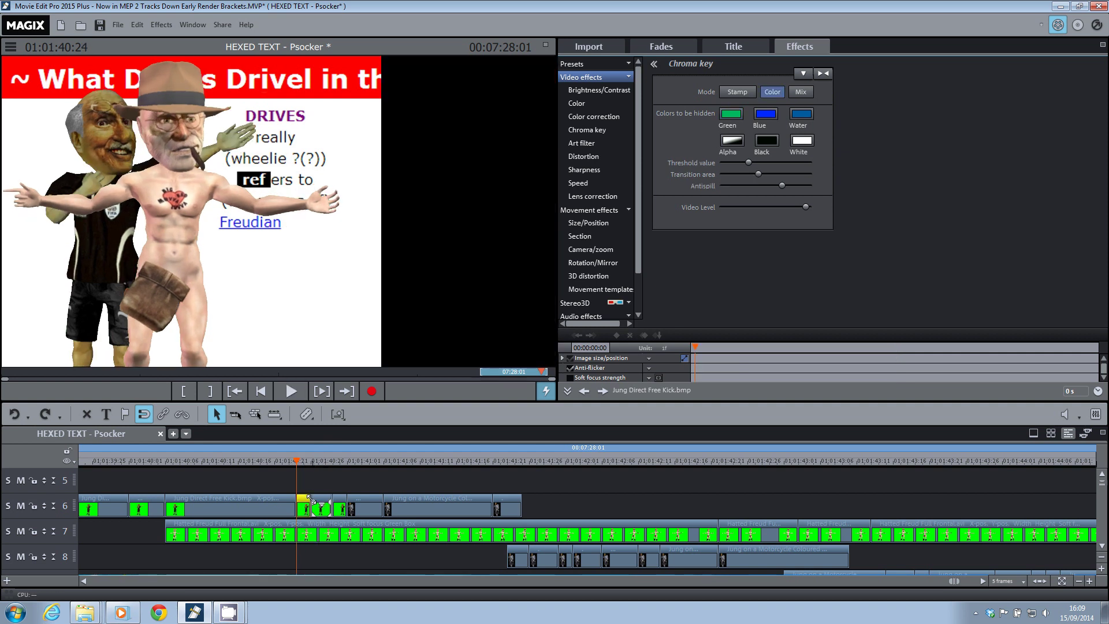
click(772, 92)
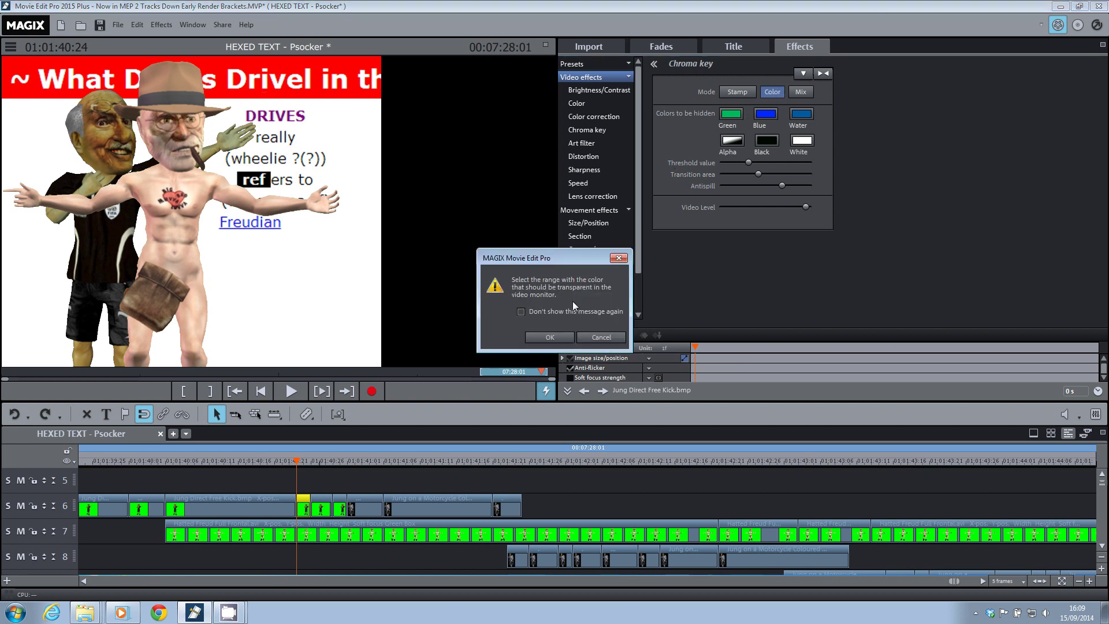
click(619, 260)
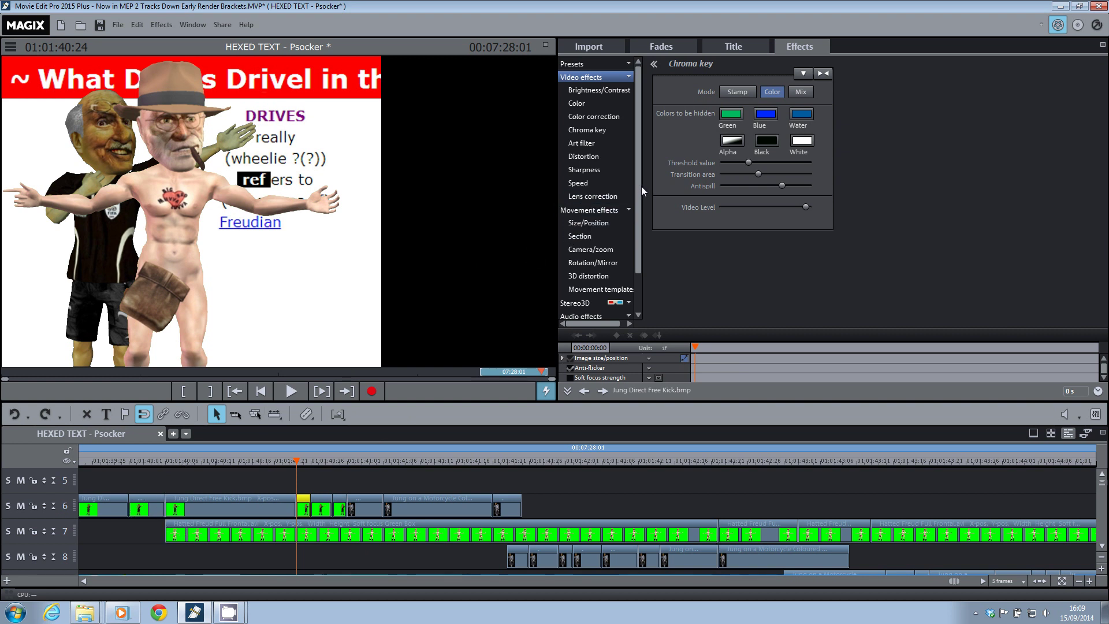
click(303, 462)
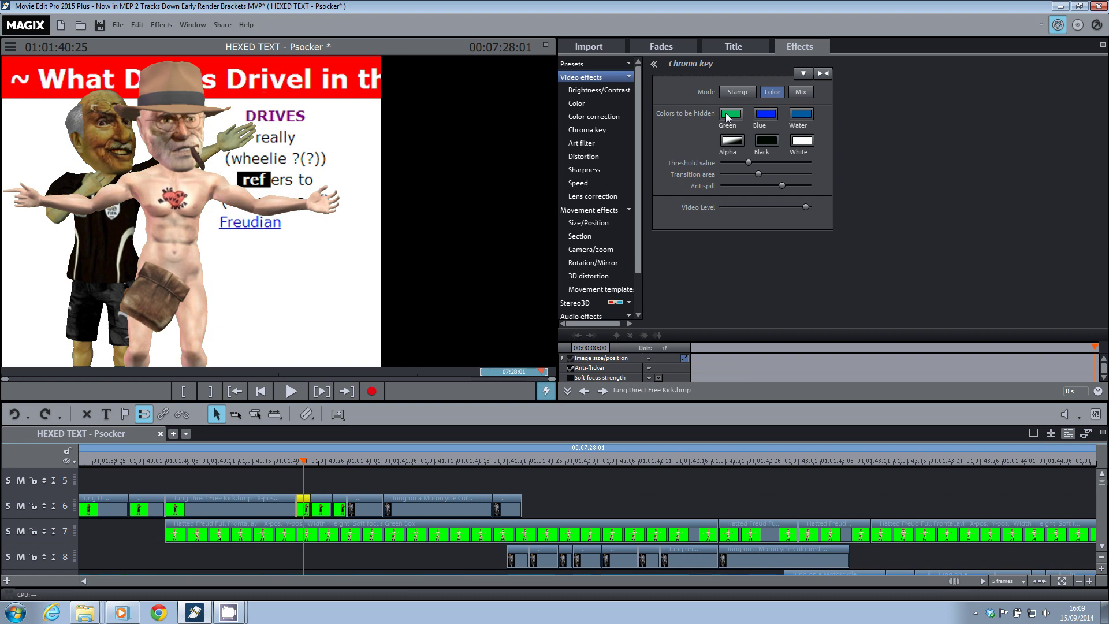
click(730, 114)
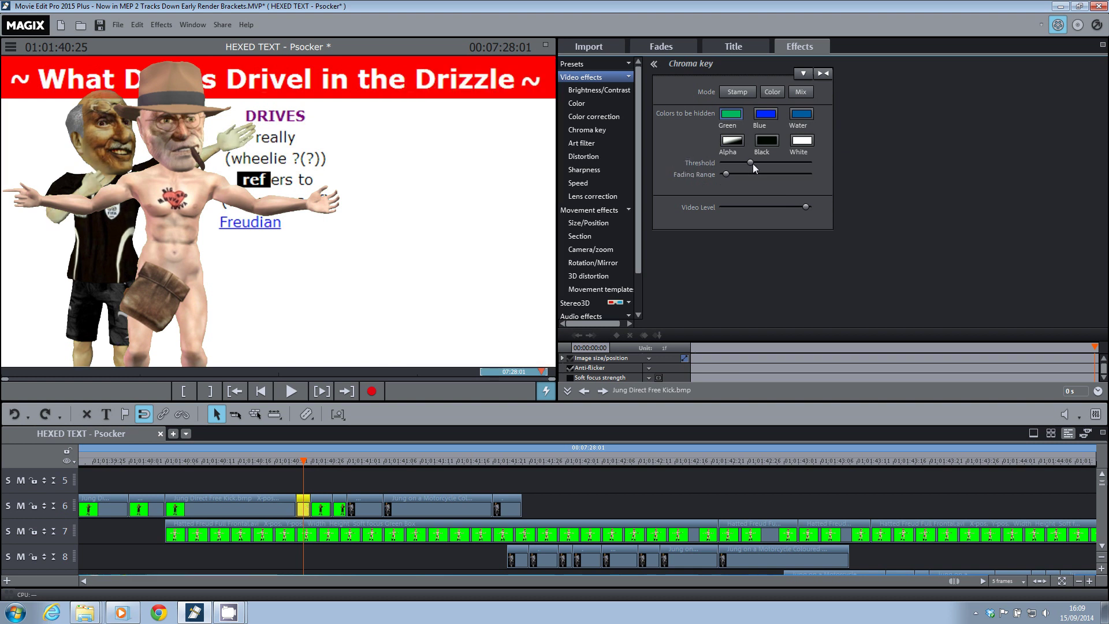
drag(753, 165, 767, 166)
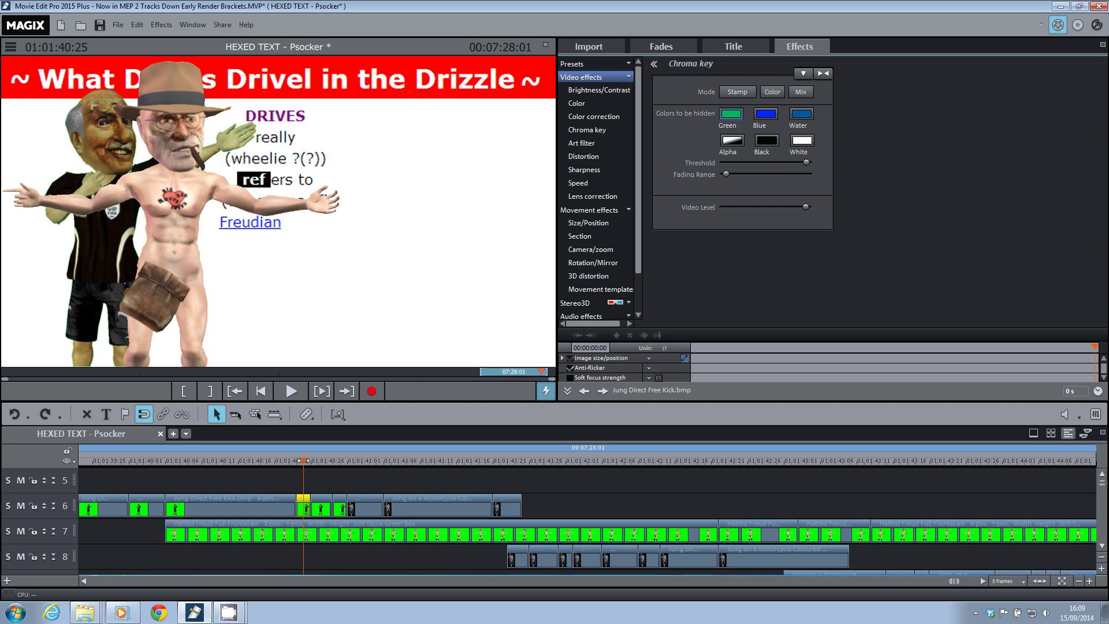
Raise the chroma key threshold to maximum on the second and third short Jung Direct Free Kick clips on track 6
drag(303, 460, 319, 460)
click(323, 503)
drag(751, 162, 765, 162)
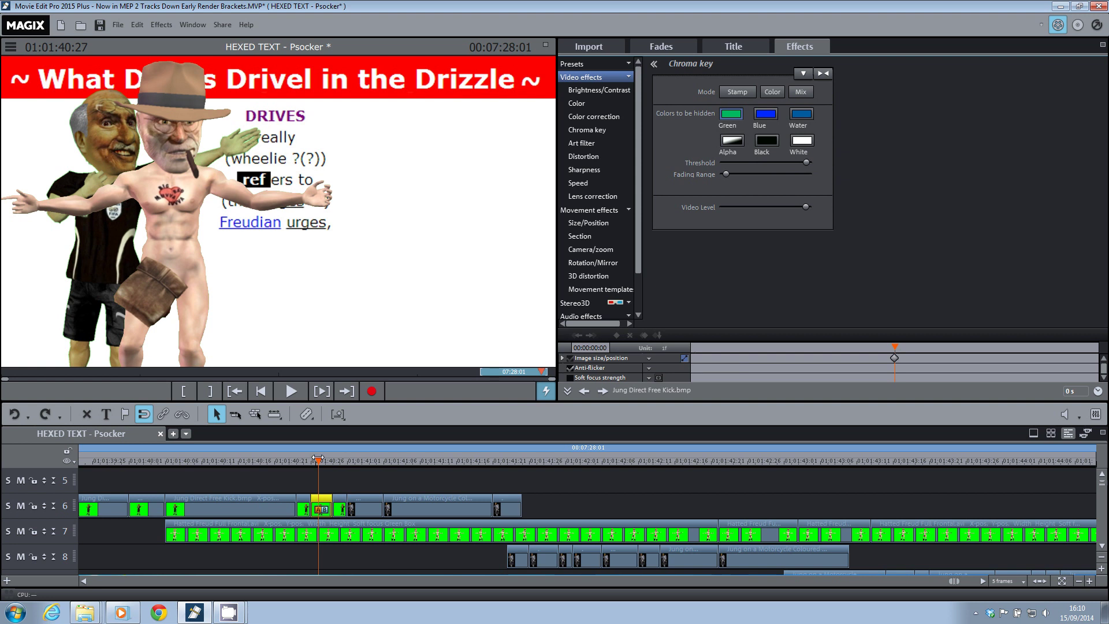
key(Right)
key(Right)
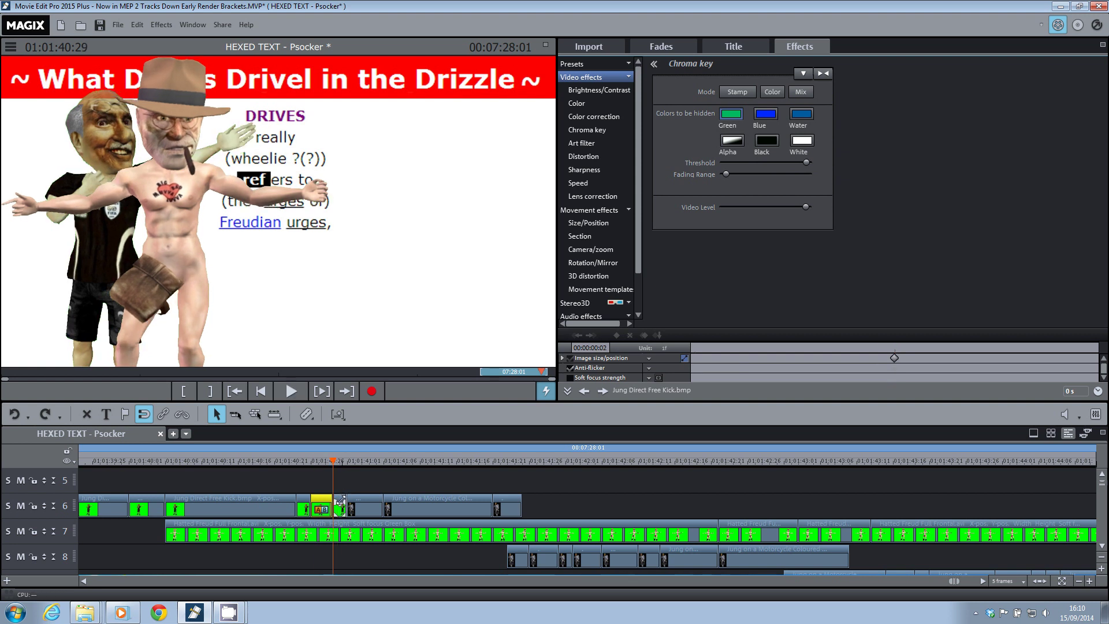
click(339, 501)
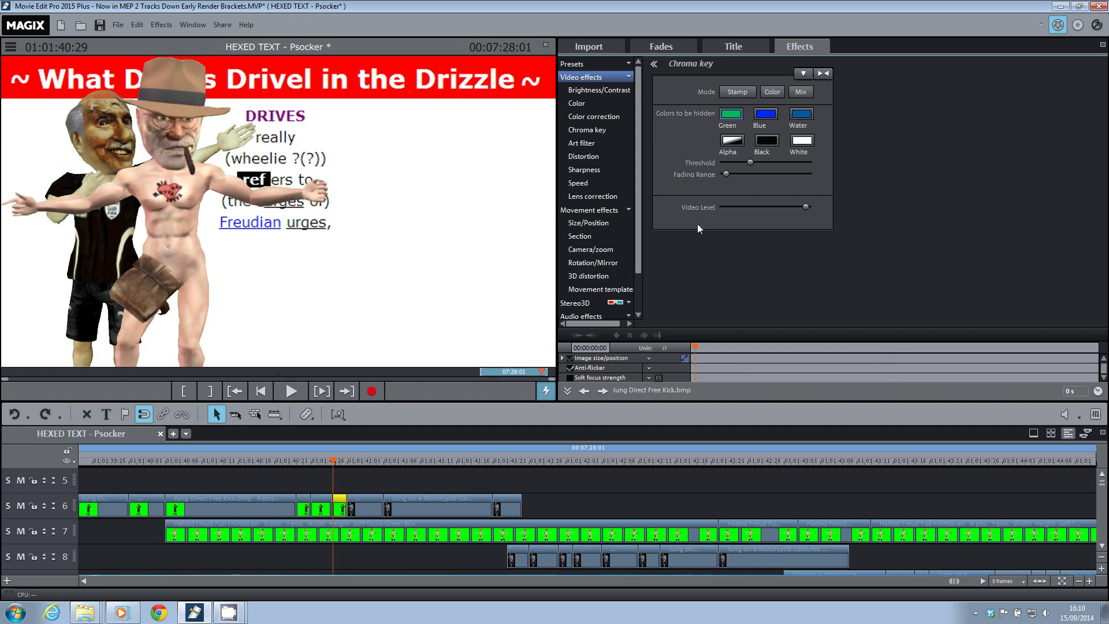
drag(754, 164, 778, 166)
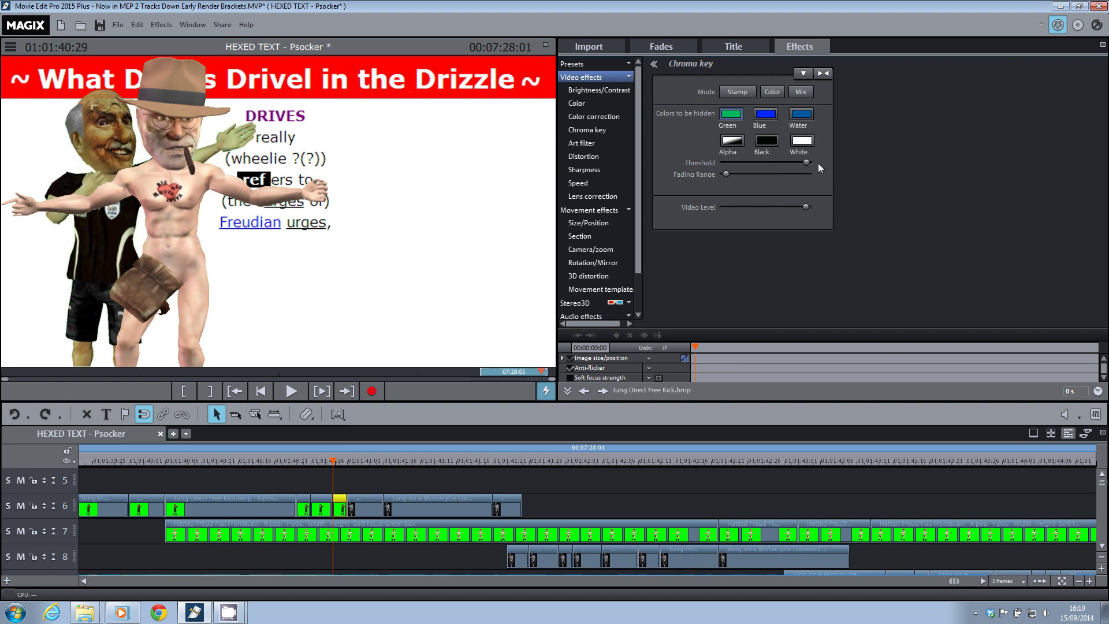
Apply the Green chroma key to the long Jung Direct Free Kick clip on track 6 and set its threshold just below mid-range
click(304, 462)
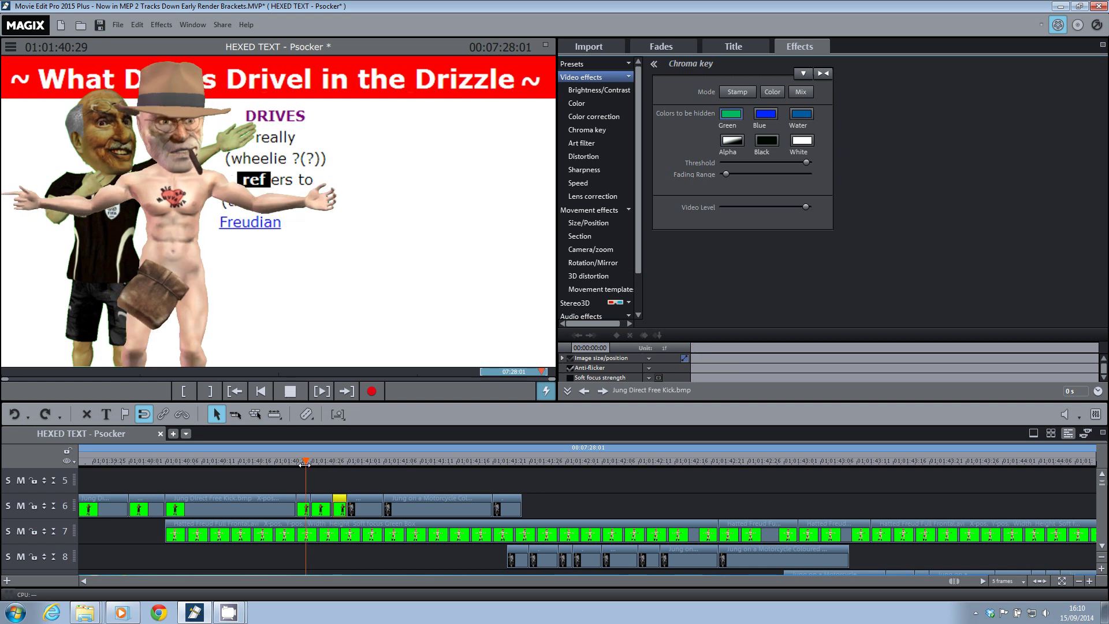
click(305, 507)
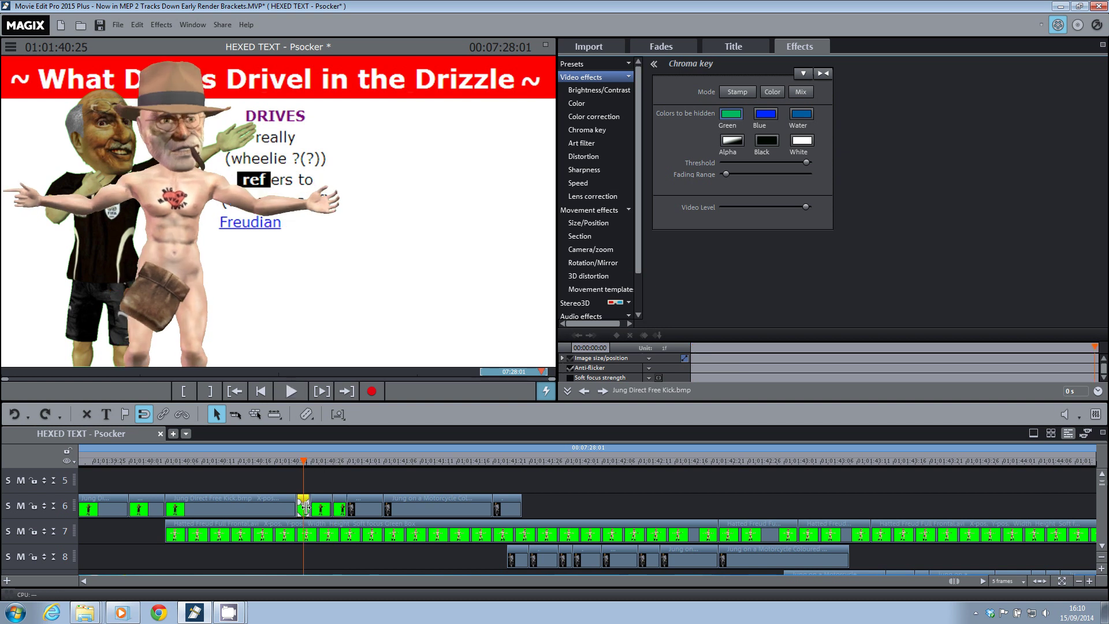
click(264, 462)
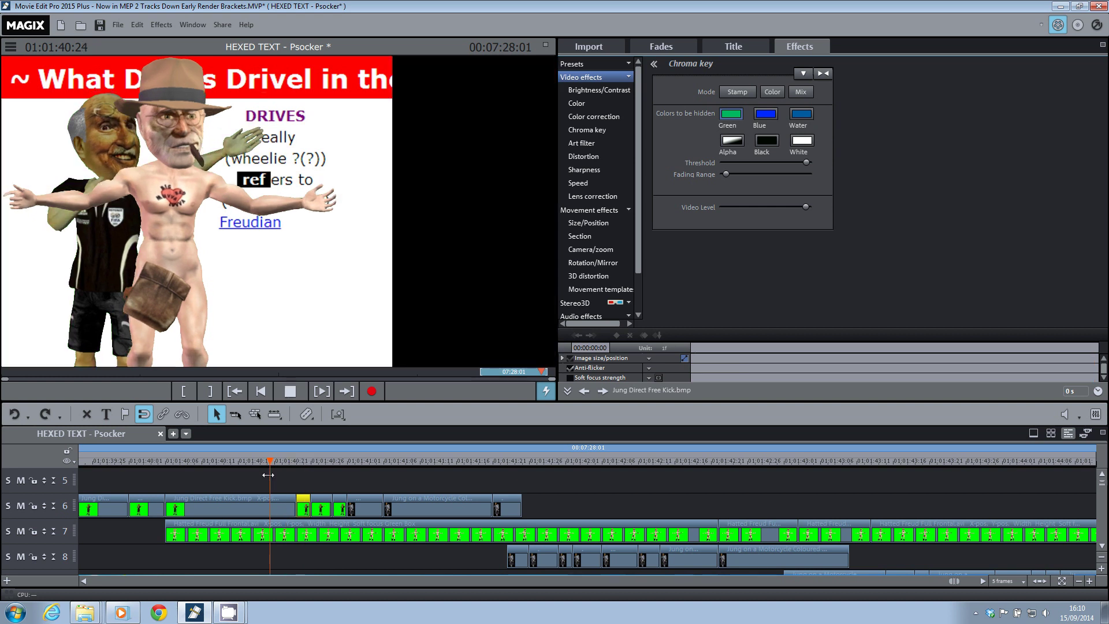
click(263, 507)
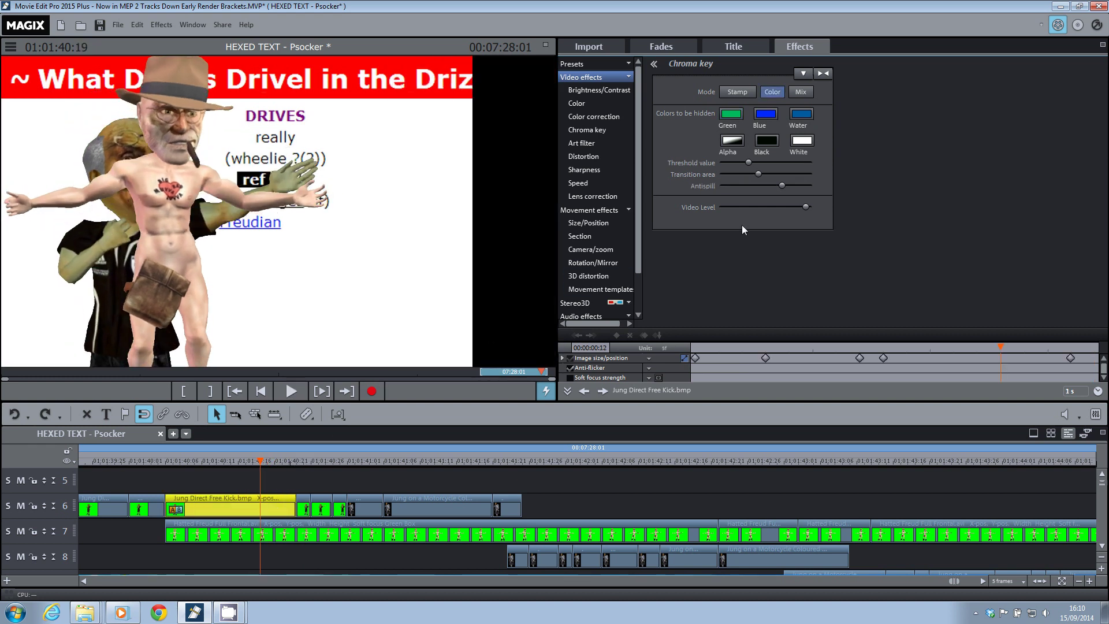
click(731, 117)
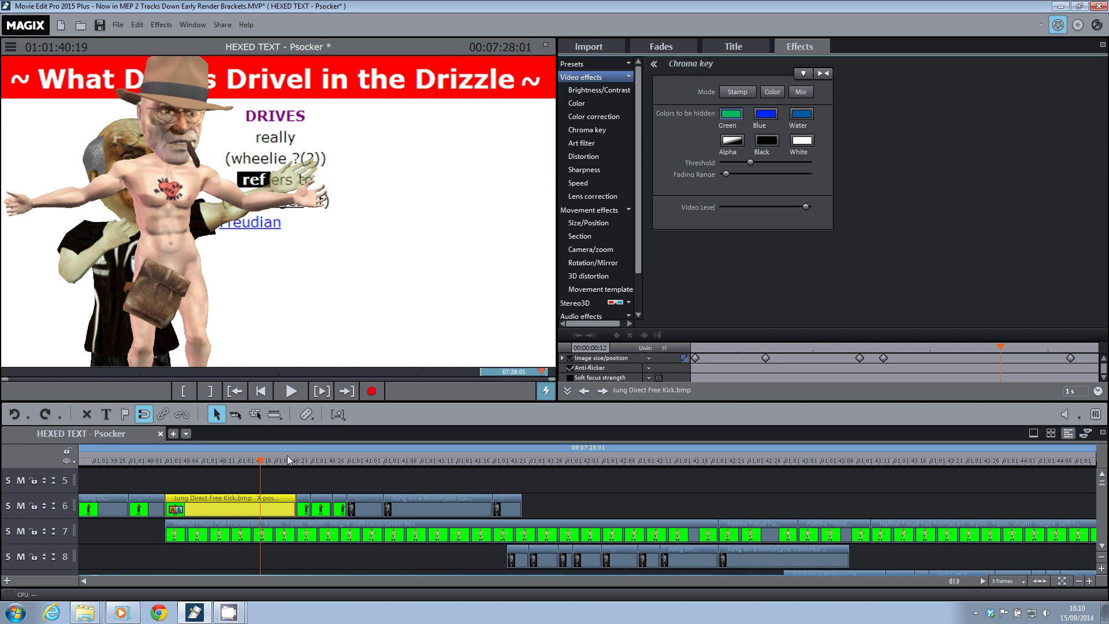
drag(750, 162, 800, 163)
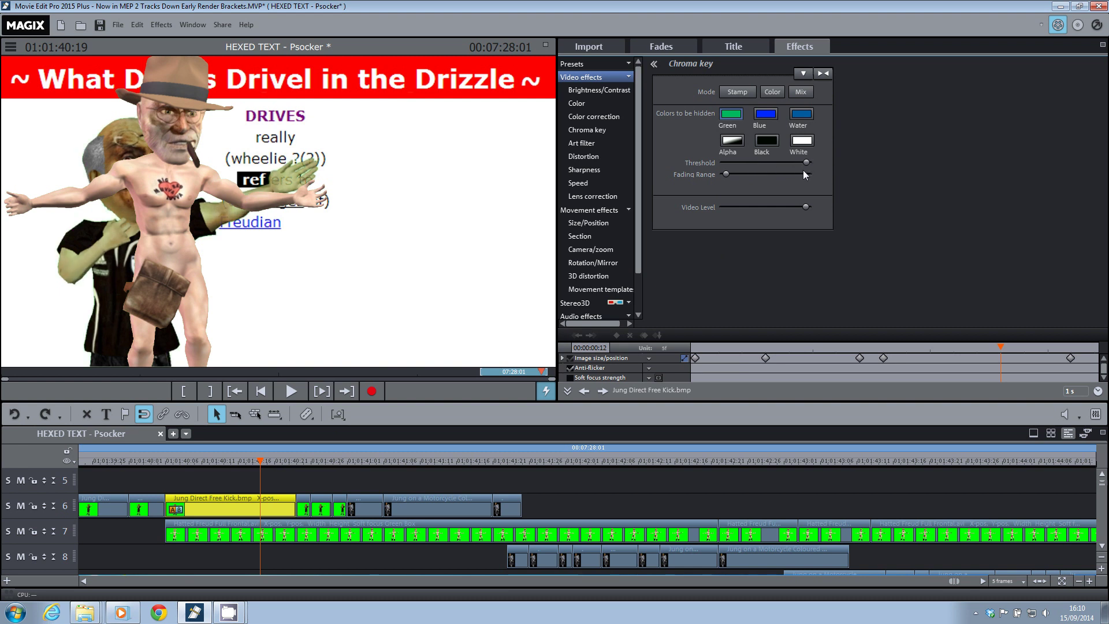
drag(807, 162, 761, 165)
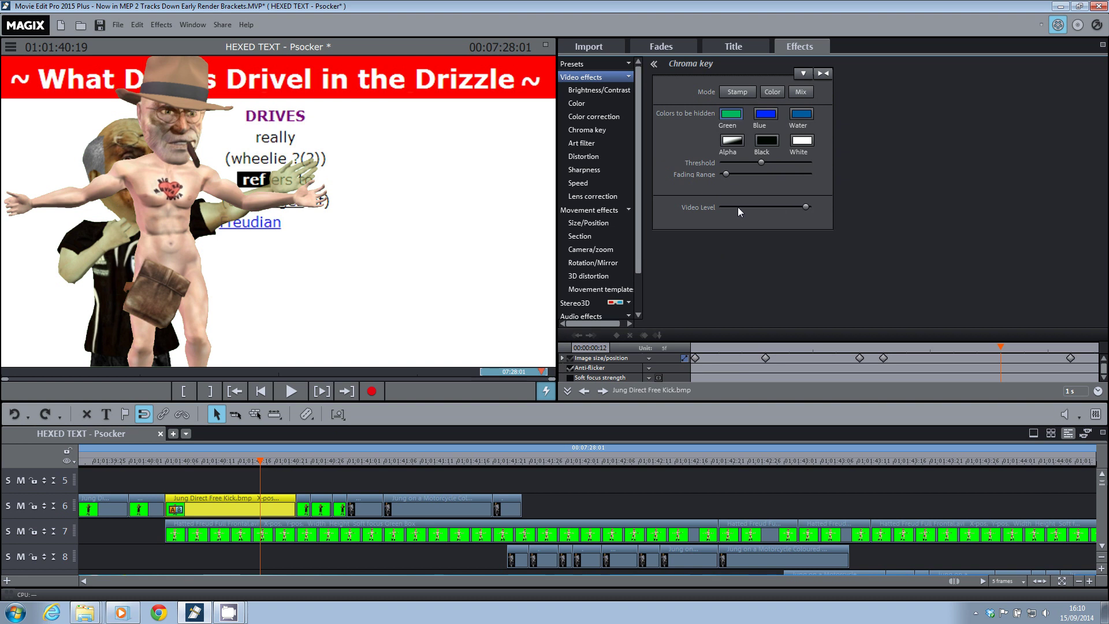
Try lower Video Level settings in the chroma key of the long Jung Direct Free Kick clip
click(799, 206)
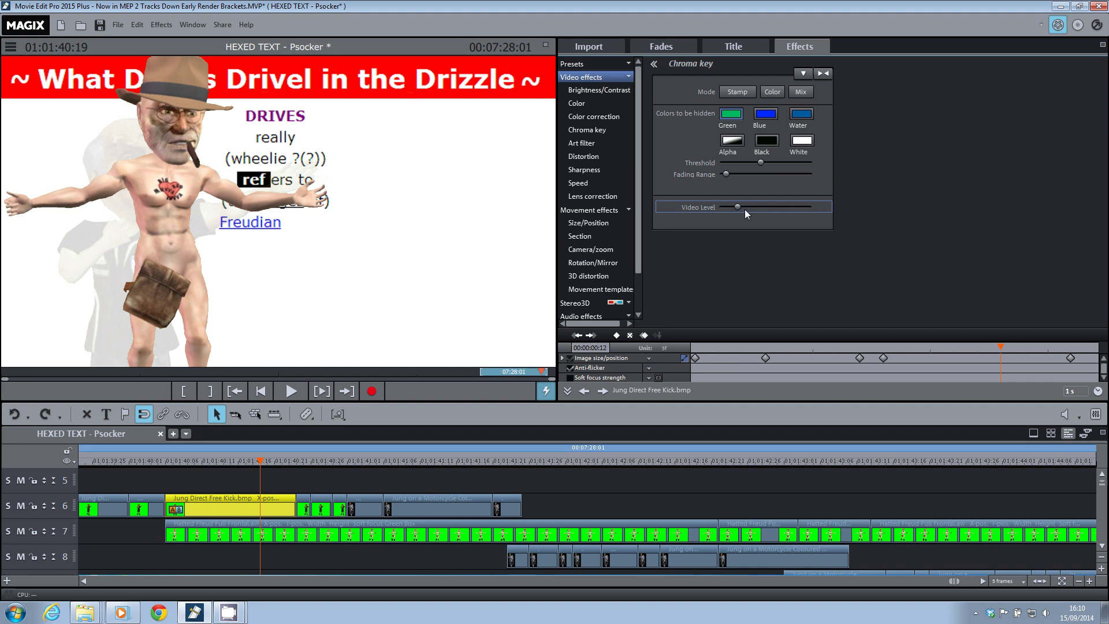
mouse_move(738, 206)
mouse_down()
mouse_move(802, 204)
mouse_move(754, 210)
mouse_up()
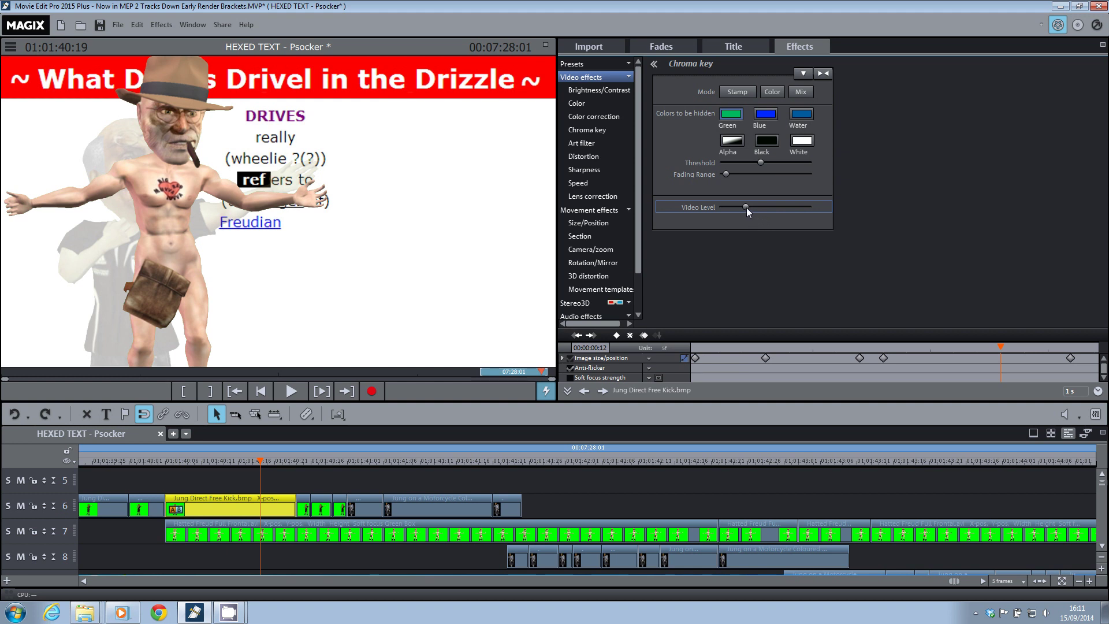
drag(747, 207, 761, 207)
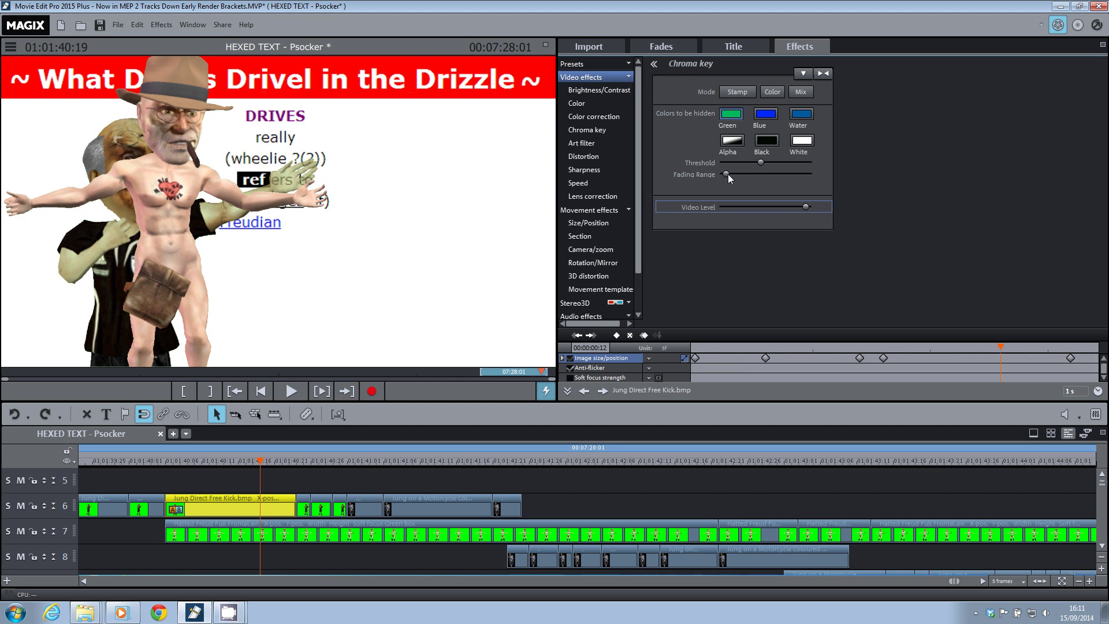
scroll(734, 174, down, 3)
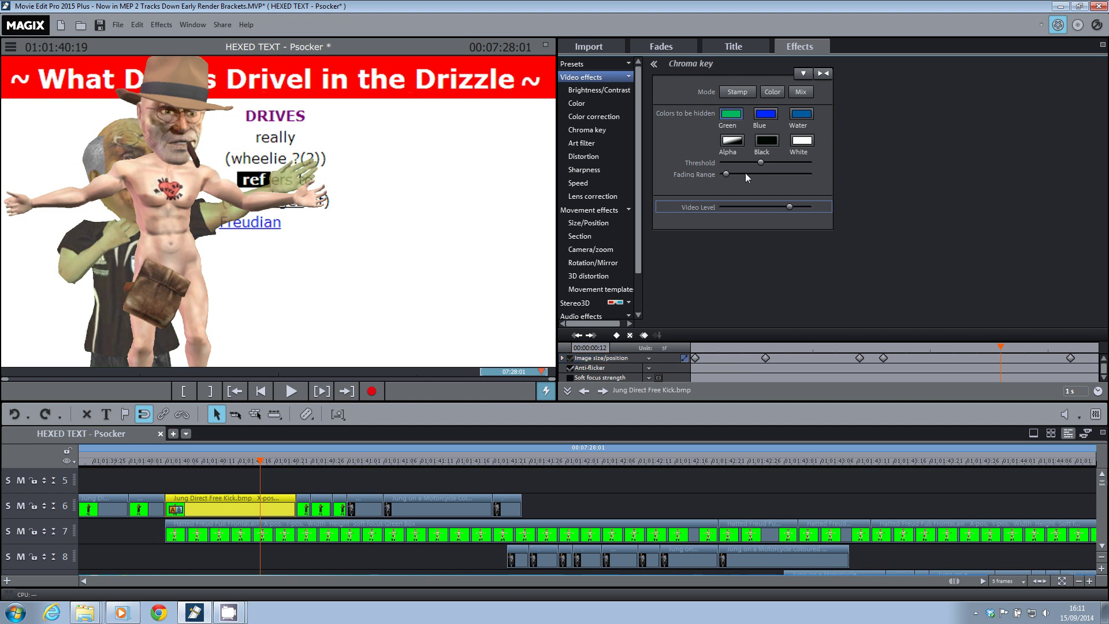
Raise the long Jung Direct Free Kick clip's fading range to just below mid-range and set its Video Level to maximum
drag(756, 173, 762, 173)
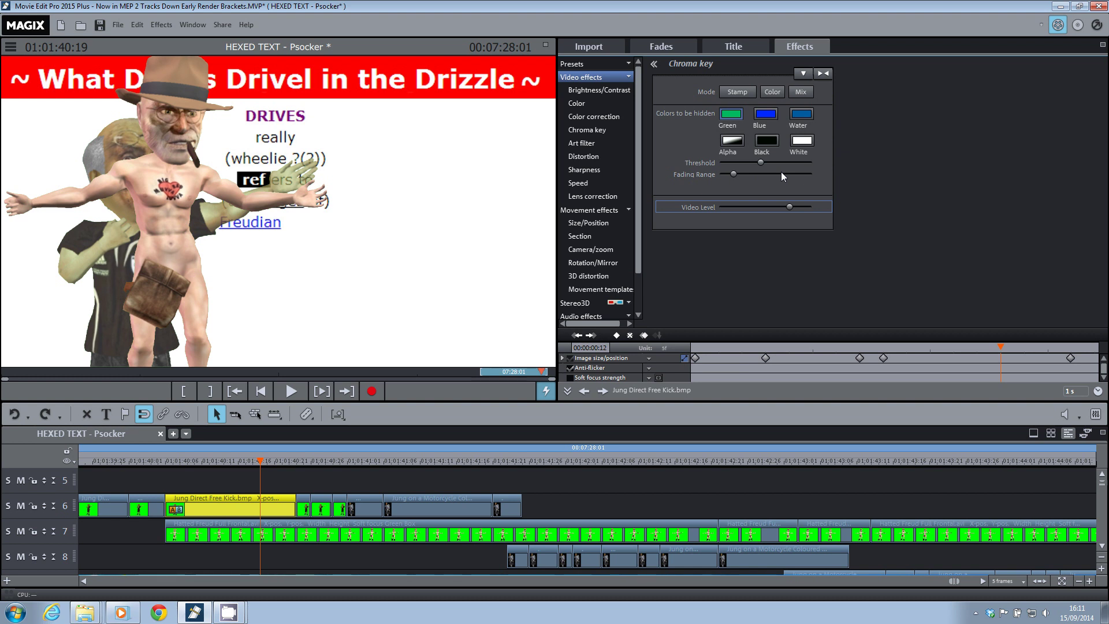
drag(733, 175, 756, 173)
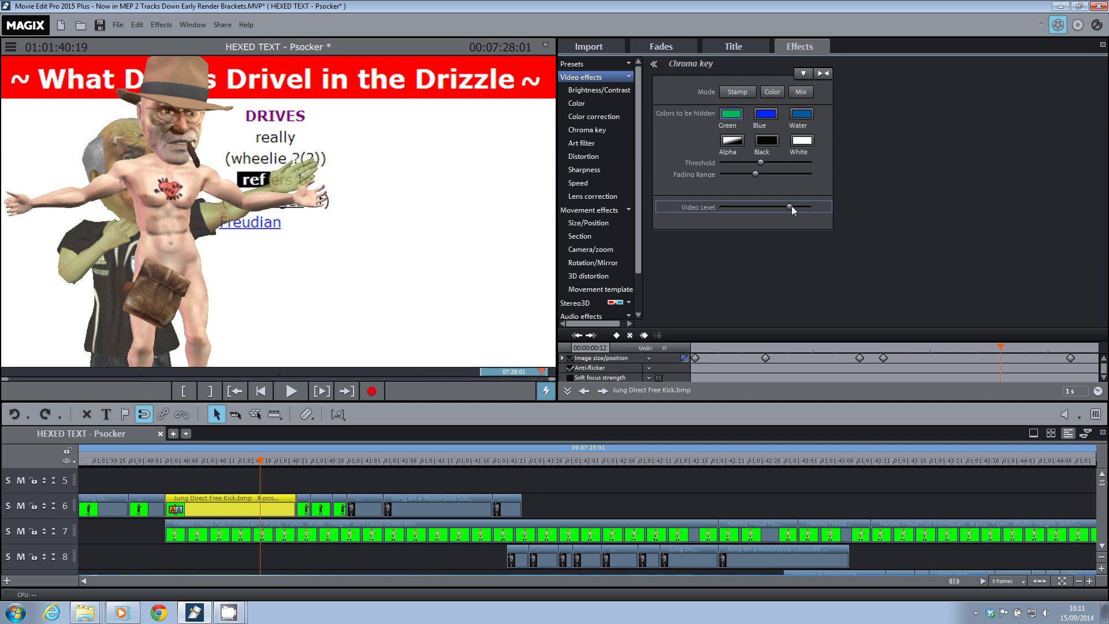
drag(790, 207, 806, 207)
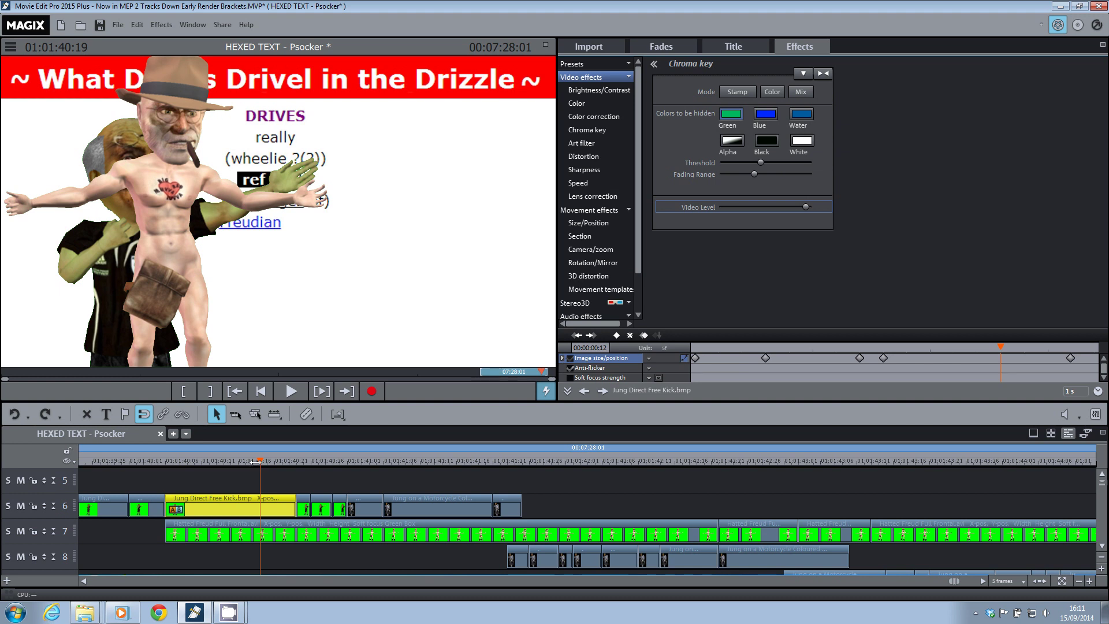
Go past the first short Jung Direct Free Kick clip and lower the second short clip's chroma key threshold to just below mid-range
click(275, 460)
drag(275, 461, 302, 461)
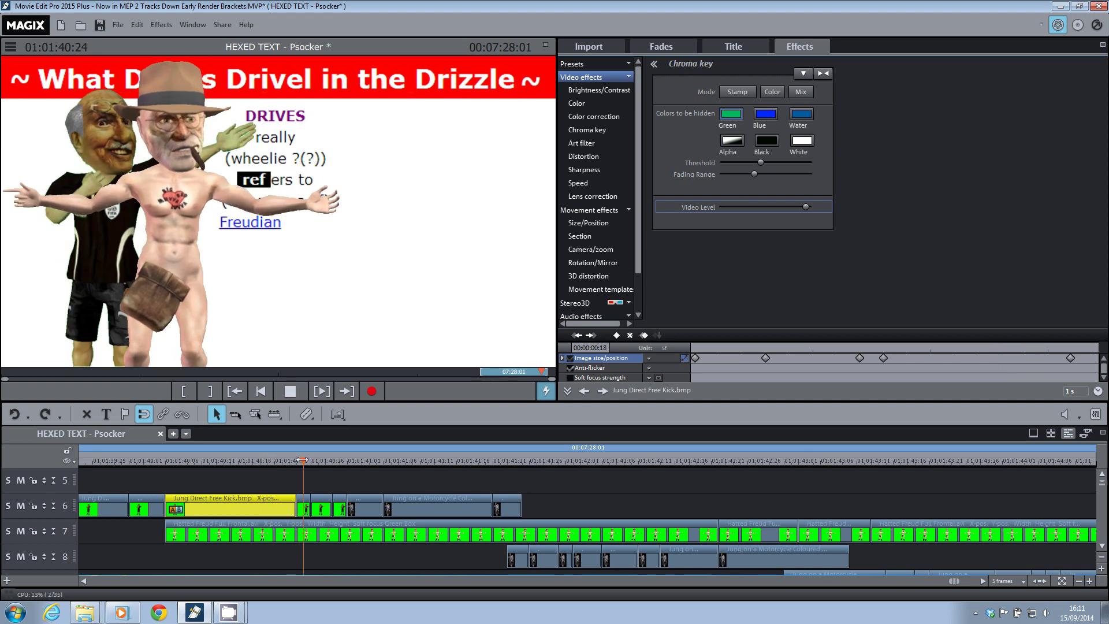
click(302, 501)
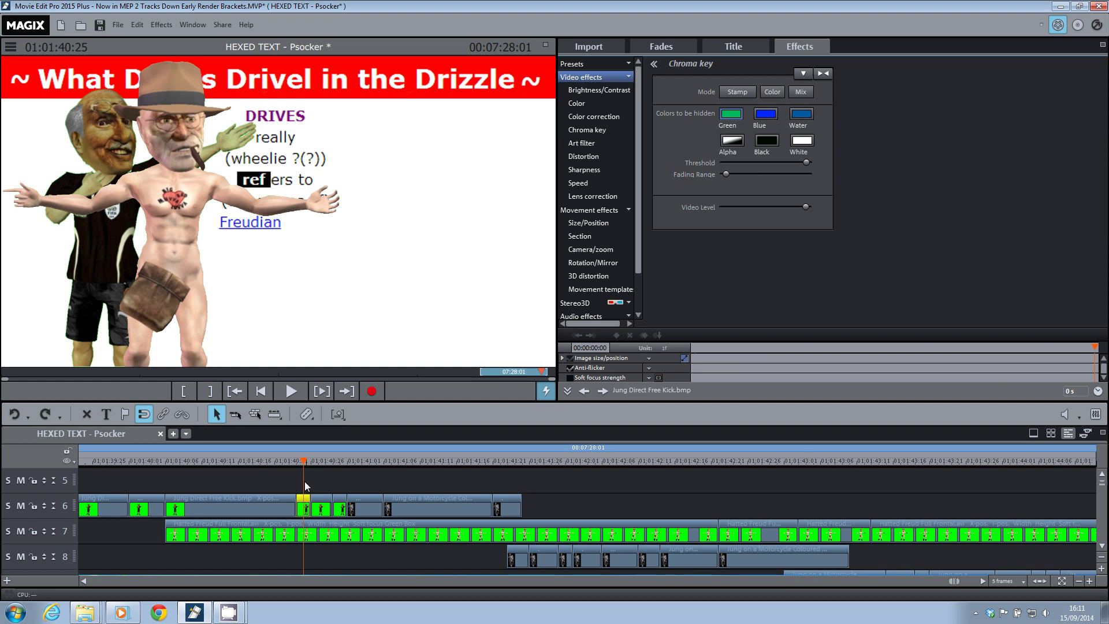
click(311, 462)
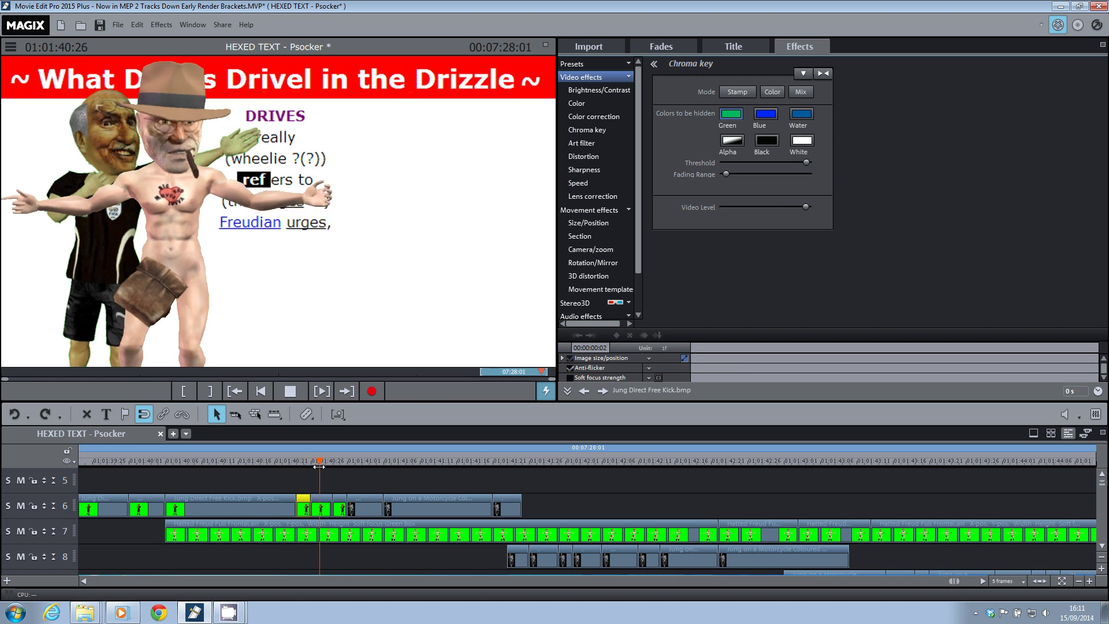
click(320, 504)
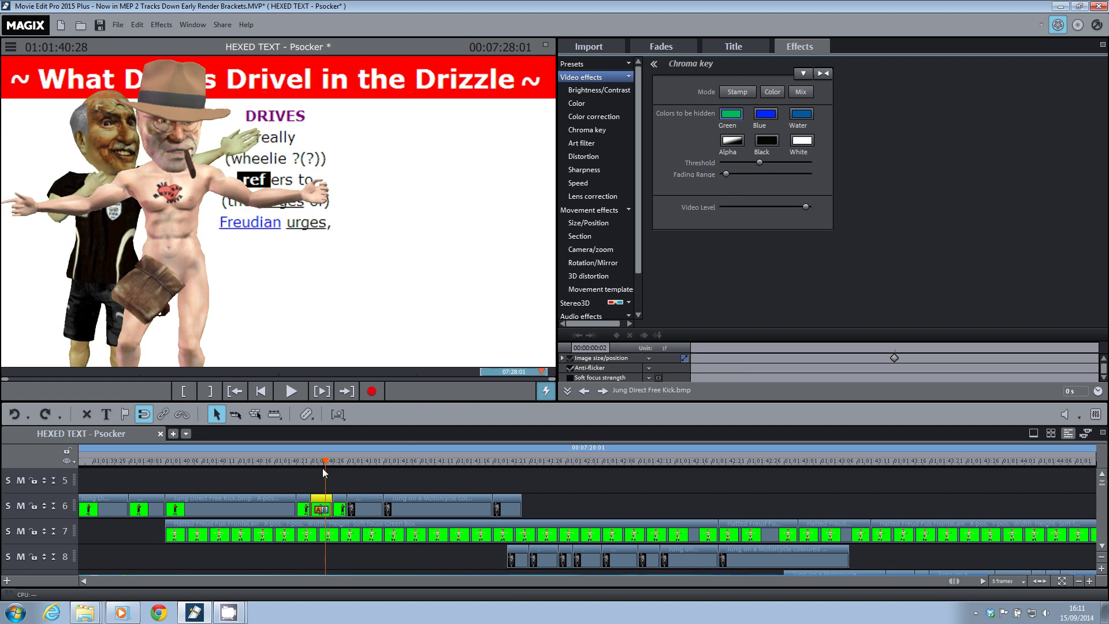
Lower the chroma key threshold to just below mid-range on the third short Jung Direct Free Kick clip at 01:01:41:00
key(space)
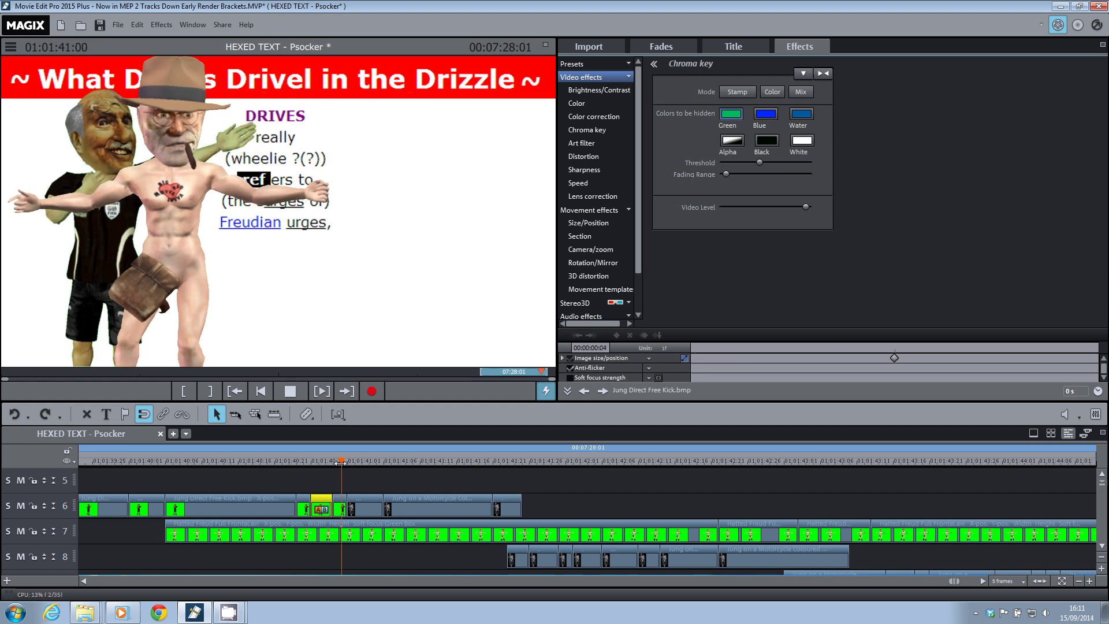
drag(341, 462, 342, 467)
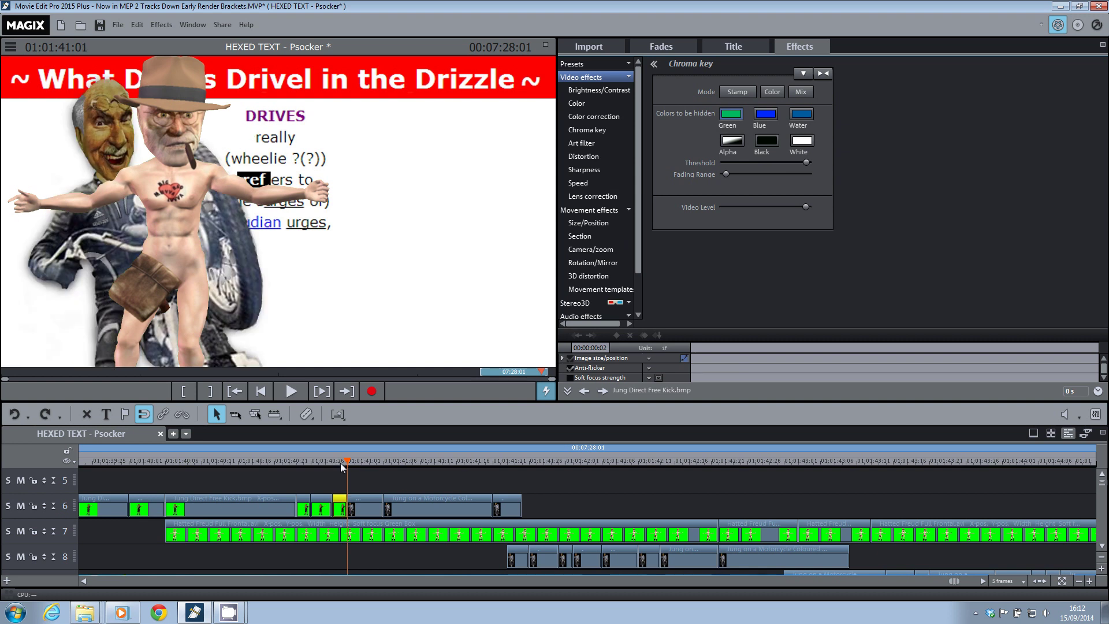
key(Left)
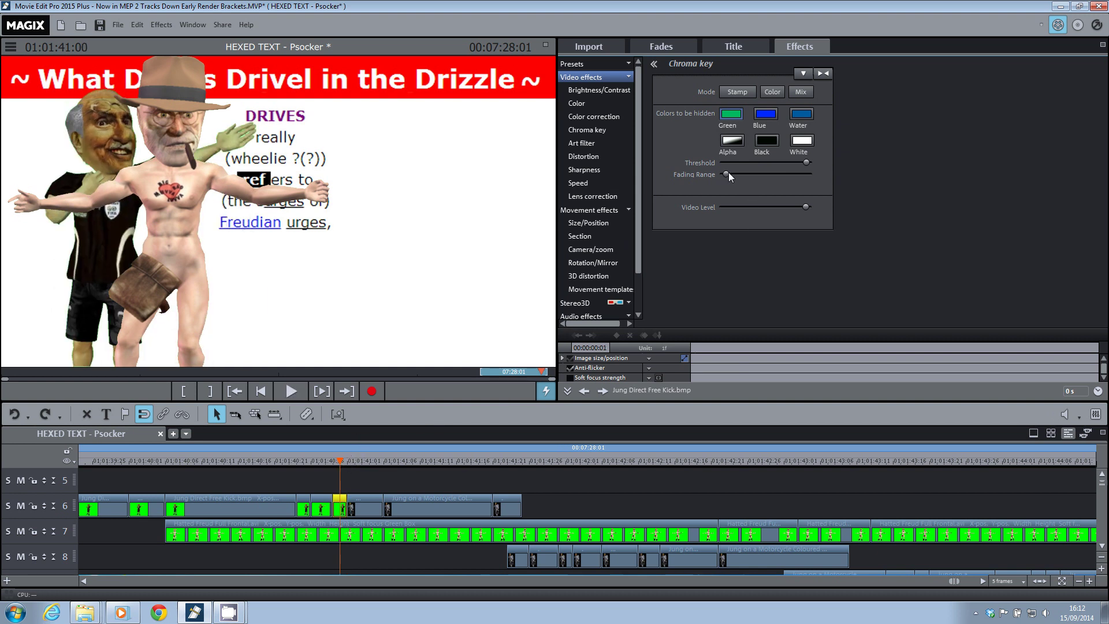
drag(806, 162, 788, 164)
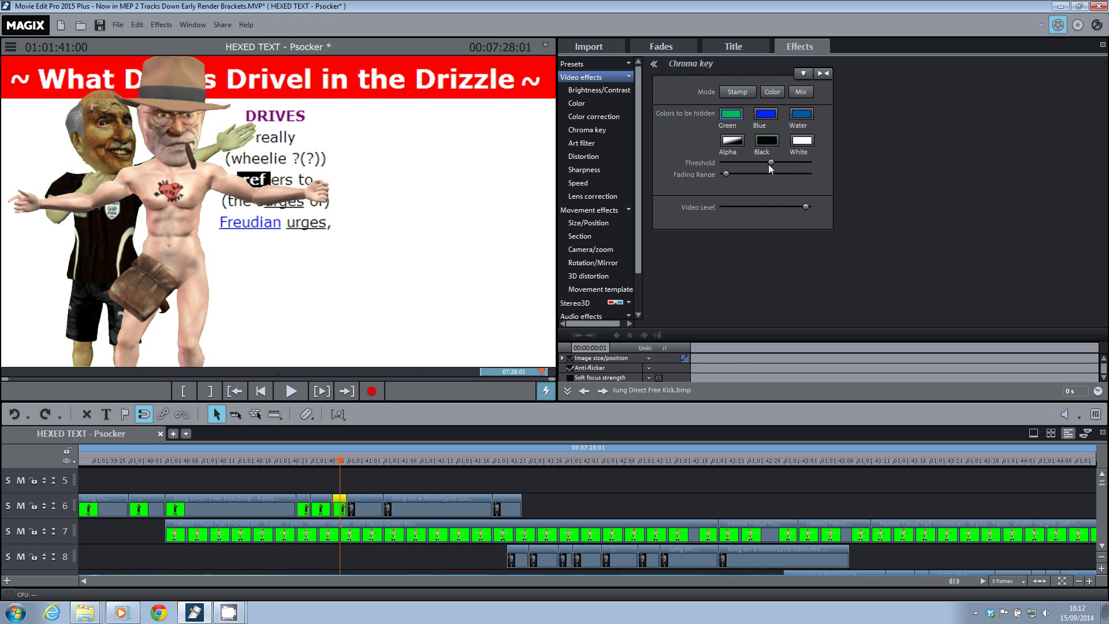
drag(760, 166, 763, 166)
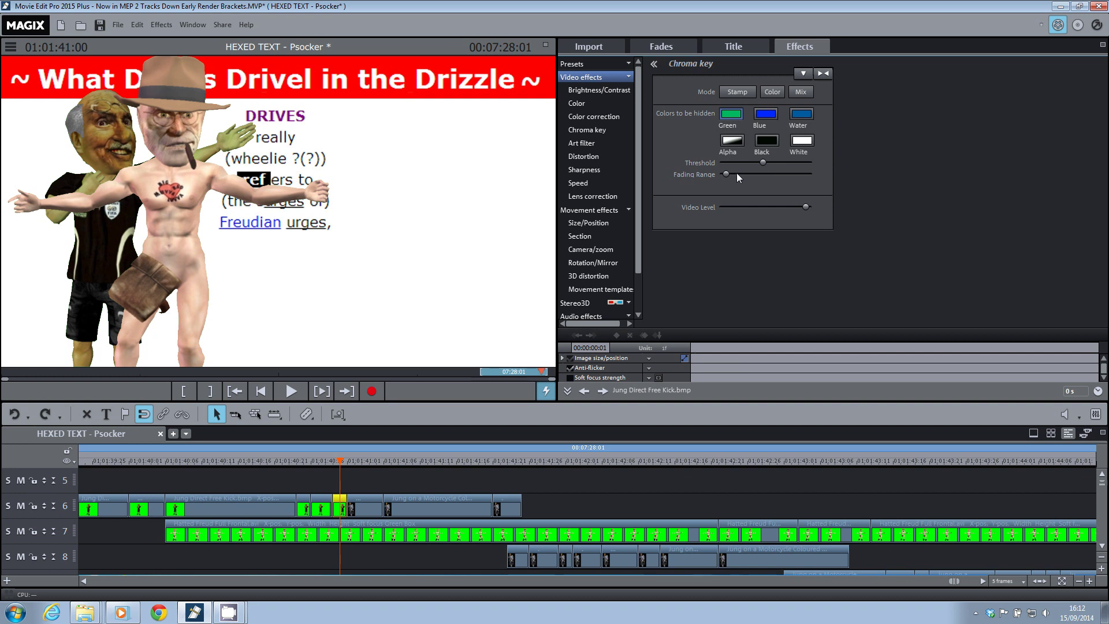
Set the third short Jung clip's fading range slightly above minimum, comparing the result through undo and redo
click(733, 178)
key(ctrl+z)
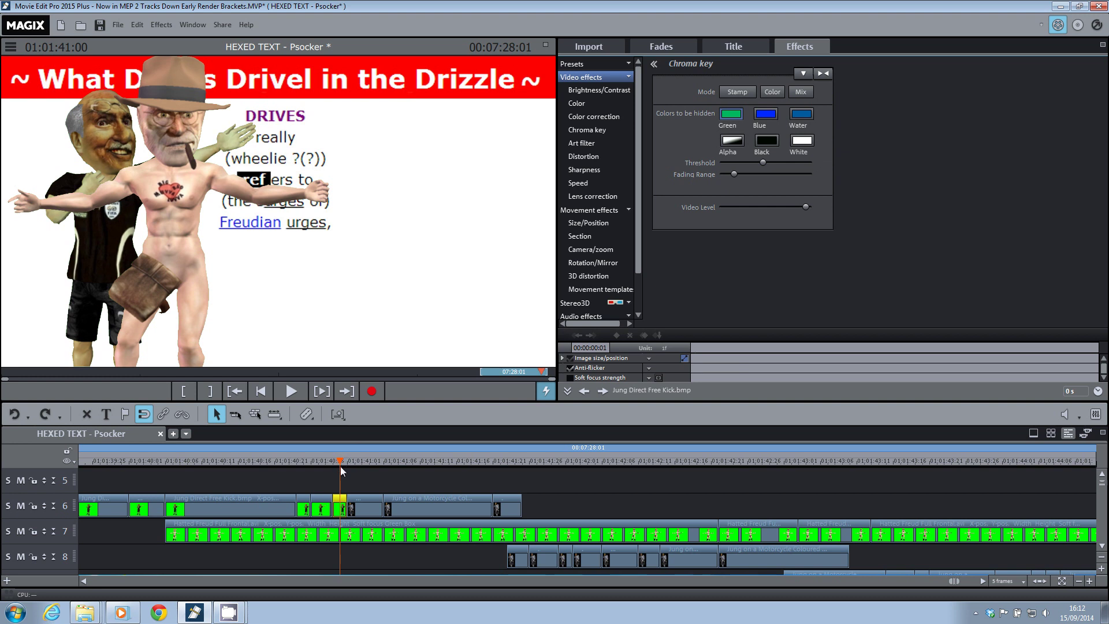
key(ctrl+z)
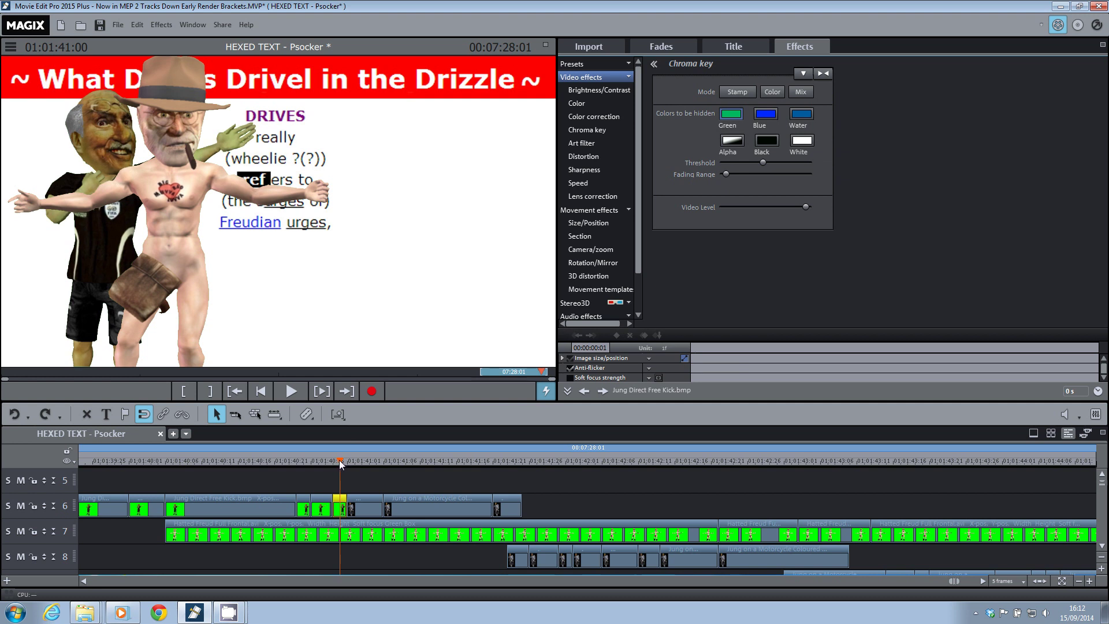
key(ctrl+y)
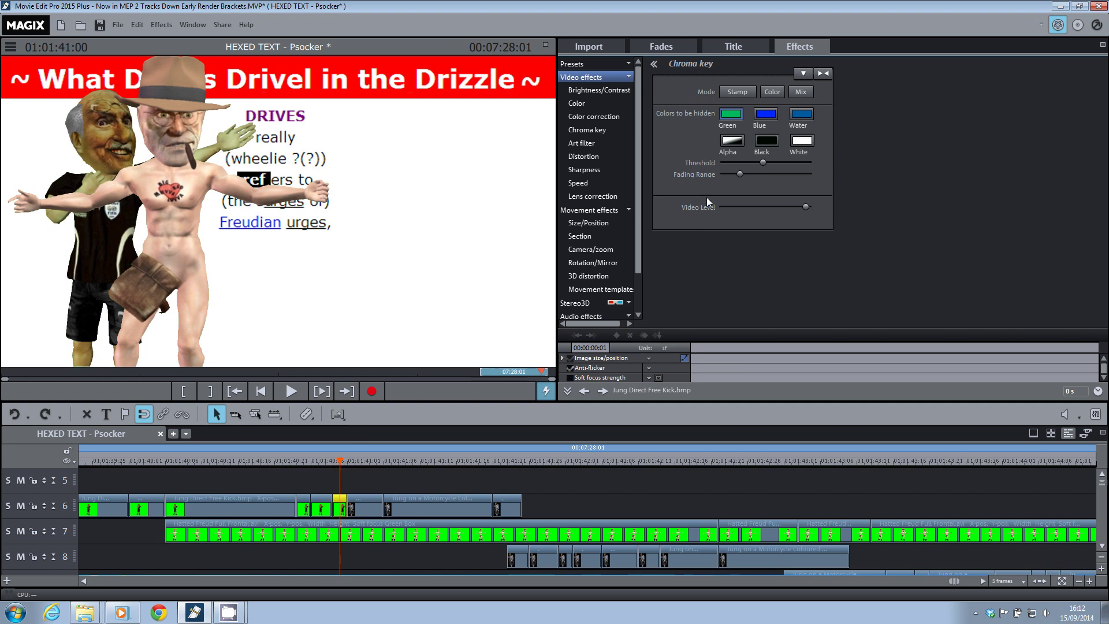
drag(737, 173, 748, 172)
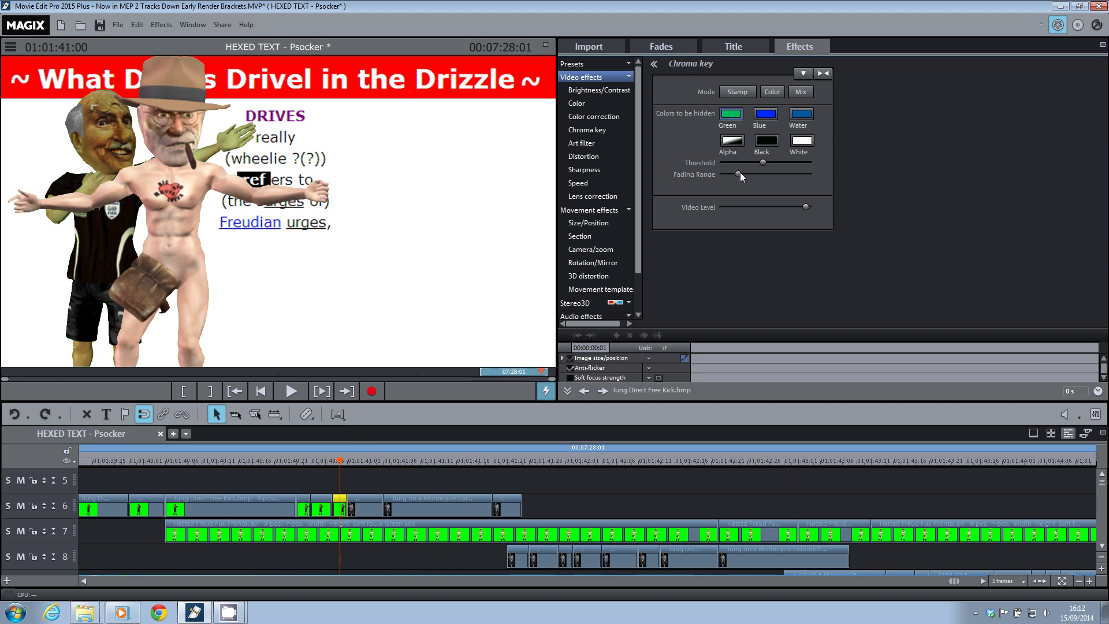
drag(740, 174, 736, 176)
Examine the keying on the second and third short Jung clips between 01:01:40:27 and 01:01:40:29
mouse_move(339, 461)
mouse_down()
mouse_move(285, 461)
mouse_move(318, 460)
mouse_up()
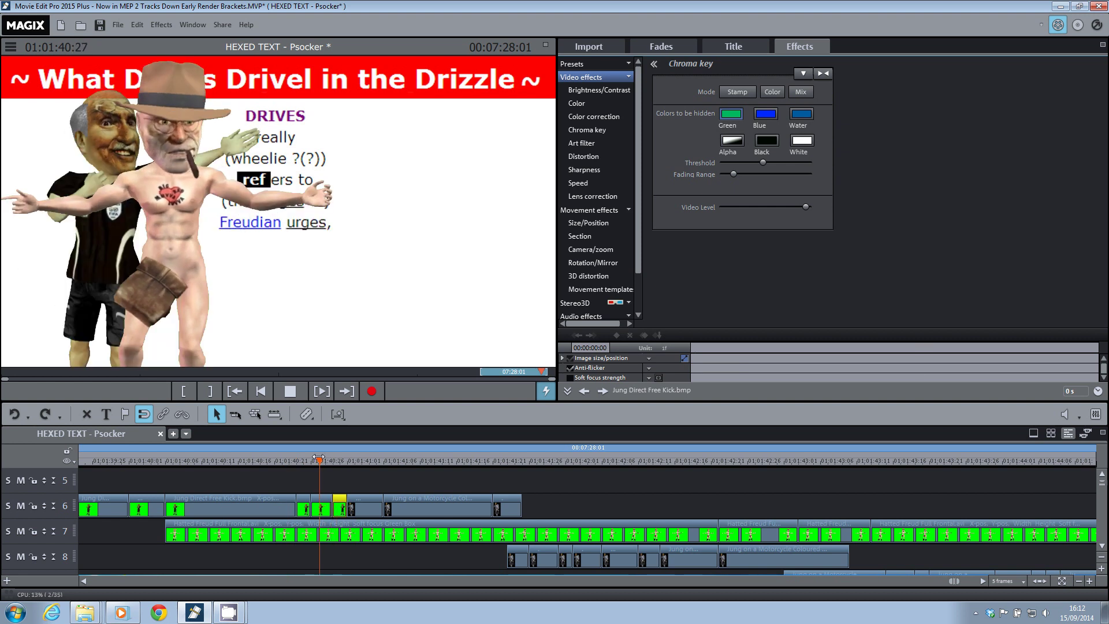
drag(318, 460, 337, 460)
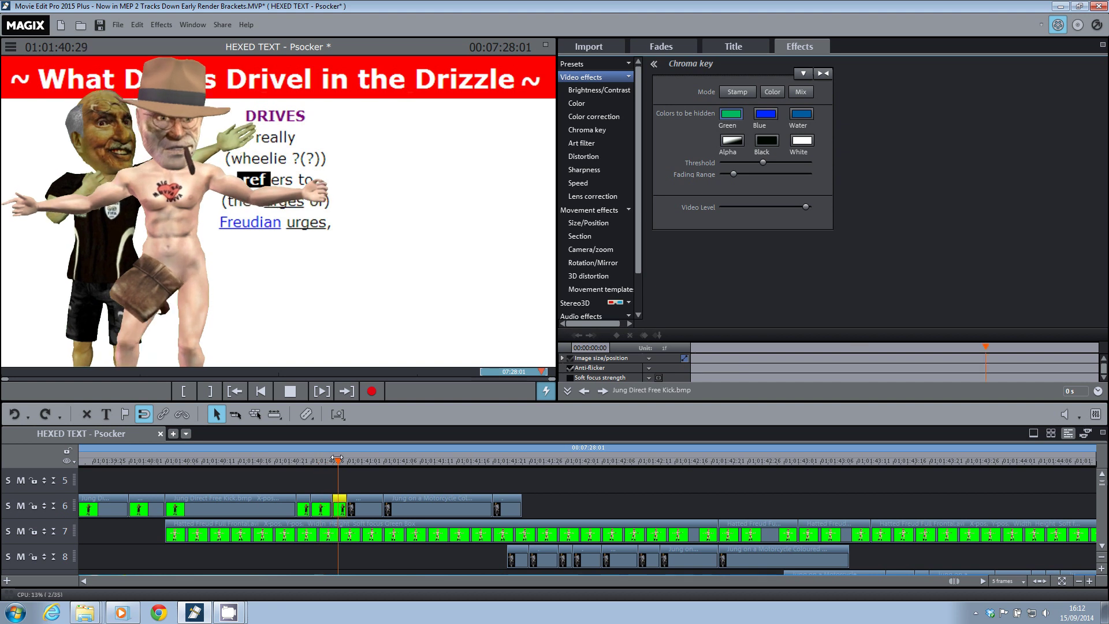
drag(337, 460, 333, 459)
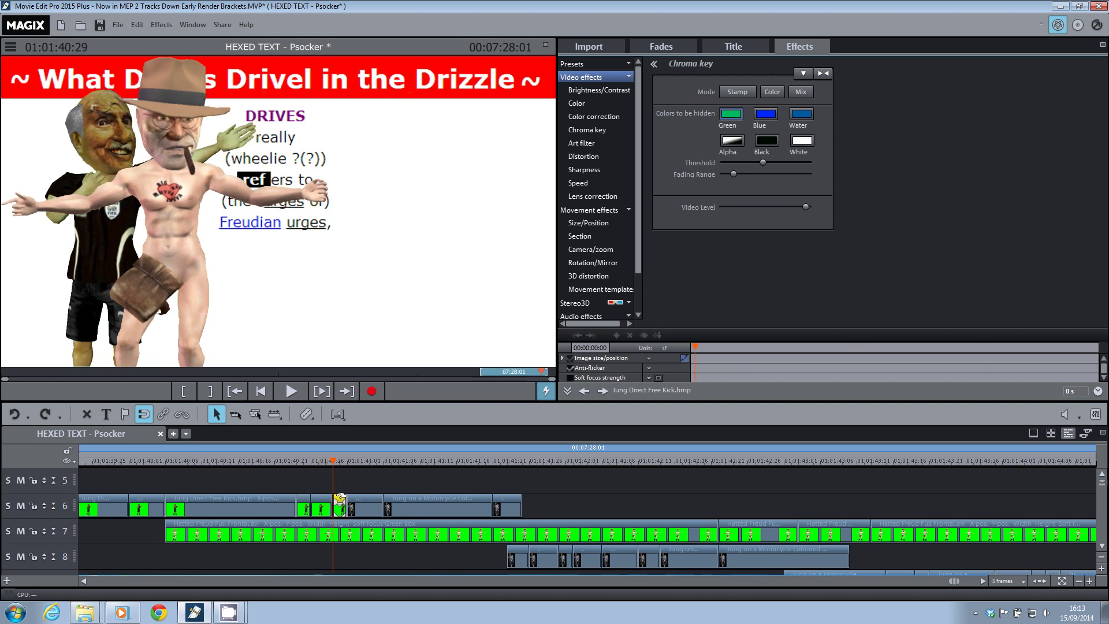
Start saving the third short Jung clip's video effects, leaving the dynamic position and size effects out of the selection
click(803, 75)
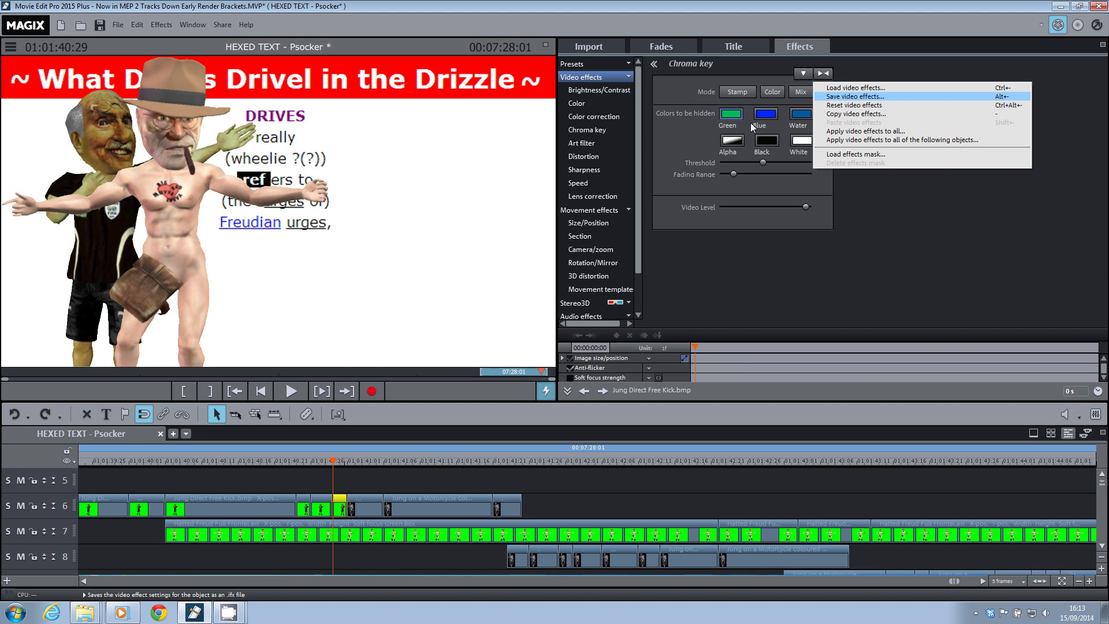
click(841, 97)
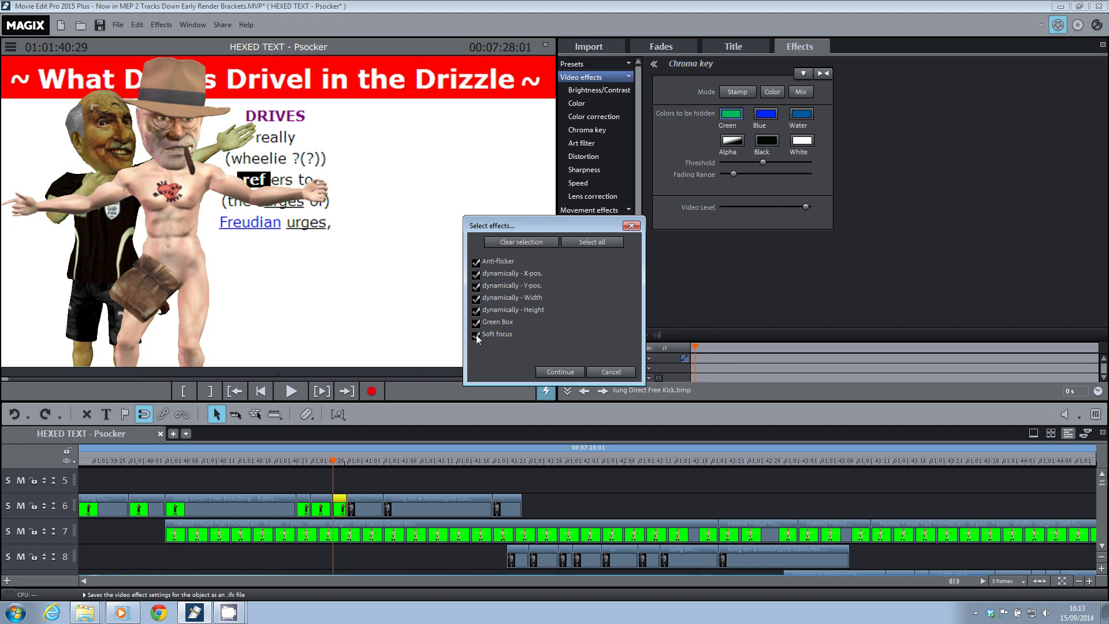
click(476, 310)
click(476, 286)
click(476, 274)
click(565, 374)
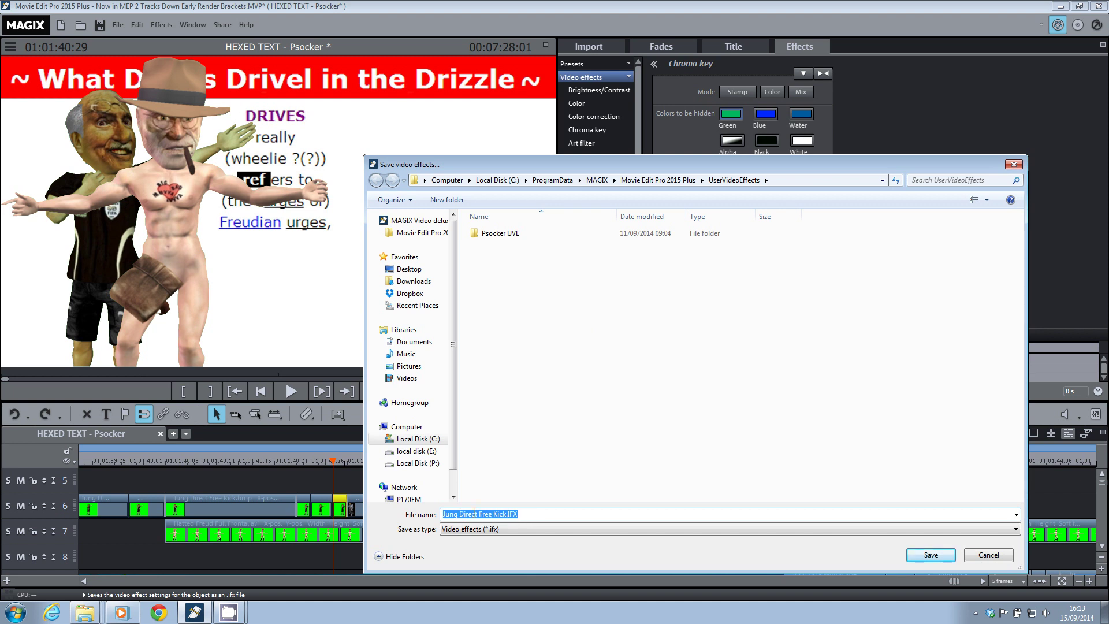
Save the selected video effects in the UserVideoEffects folder as Jung Transparencies
click(540, 512)
drag(469, 513, 535, 513)
key(BackSpace)
key(BackSpace)
key(BackSpace)
text(Transpare)
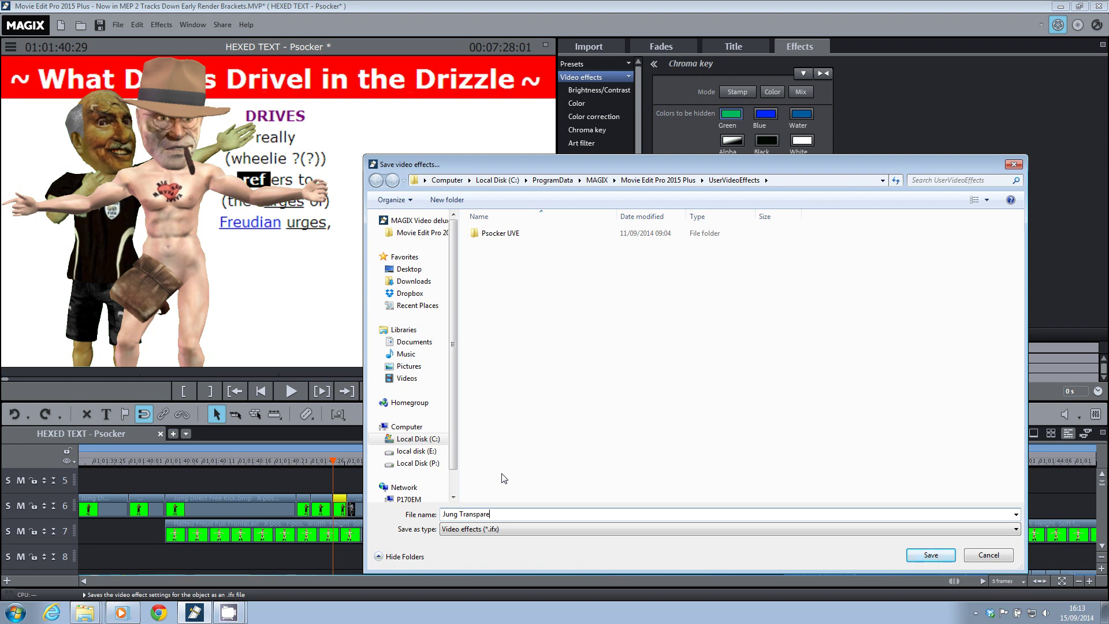
text(ncies)
click(920, 558)
Load the Jung Transparencies.IFX video effects onto the second short Jung Direct Free Kick clip at 01:01:40:28
click(337, 462)
mouse_move(337, 465)
mouse_down()
mouse_move(307, 468)
mouse_move(335, 473)
mouse_move(326, 472)
mouse_up()
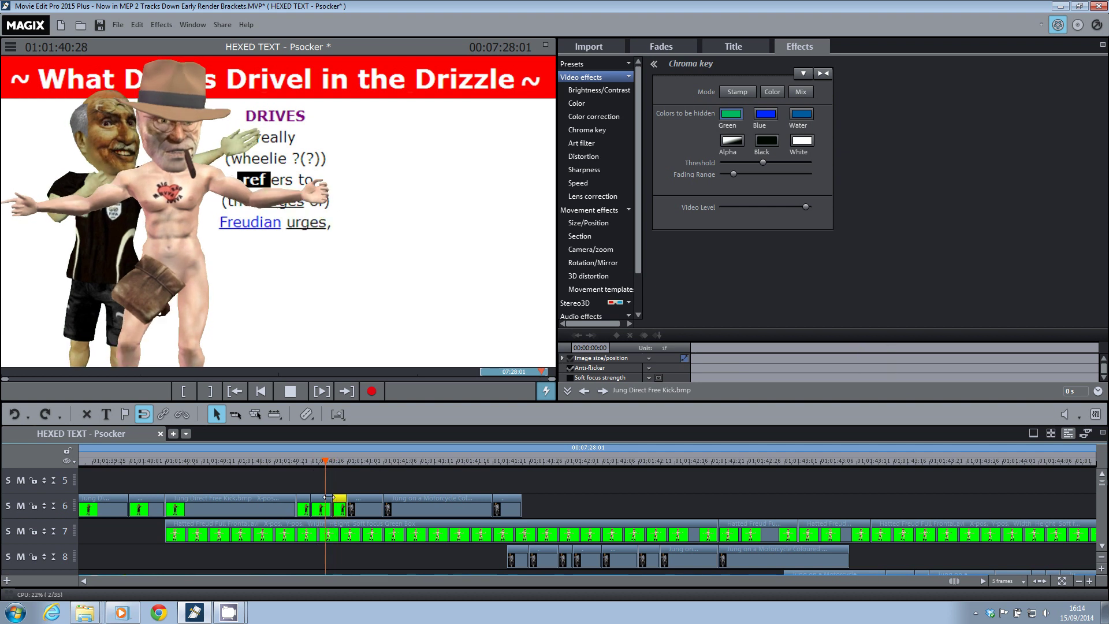
click(804, 74)
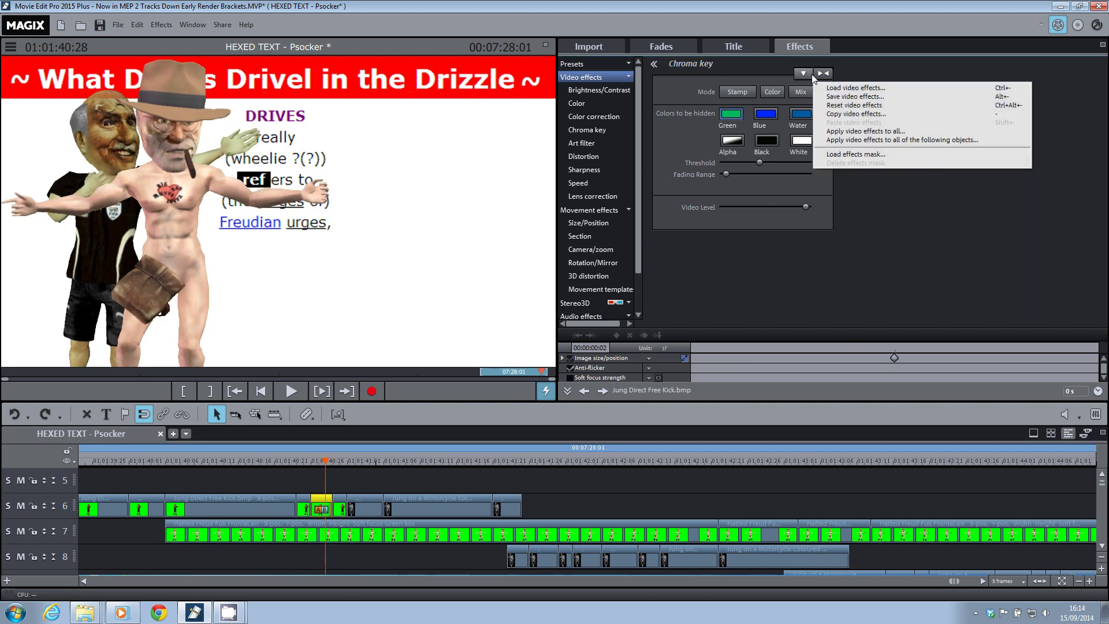
click(847, 88)
click(676, 166)
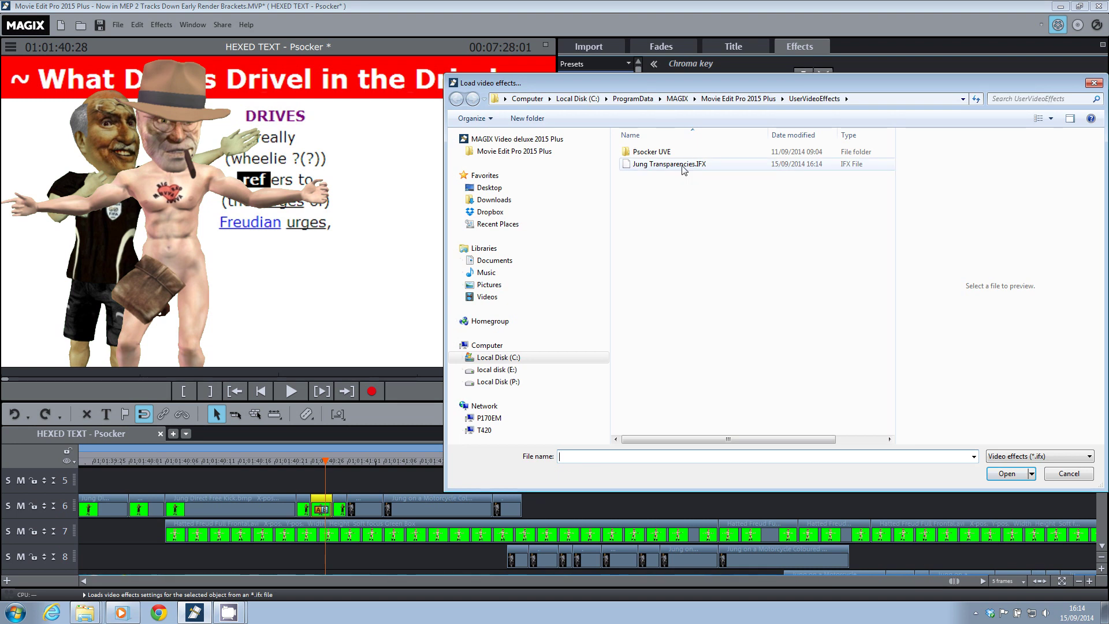
click(1006, 474)
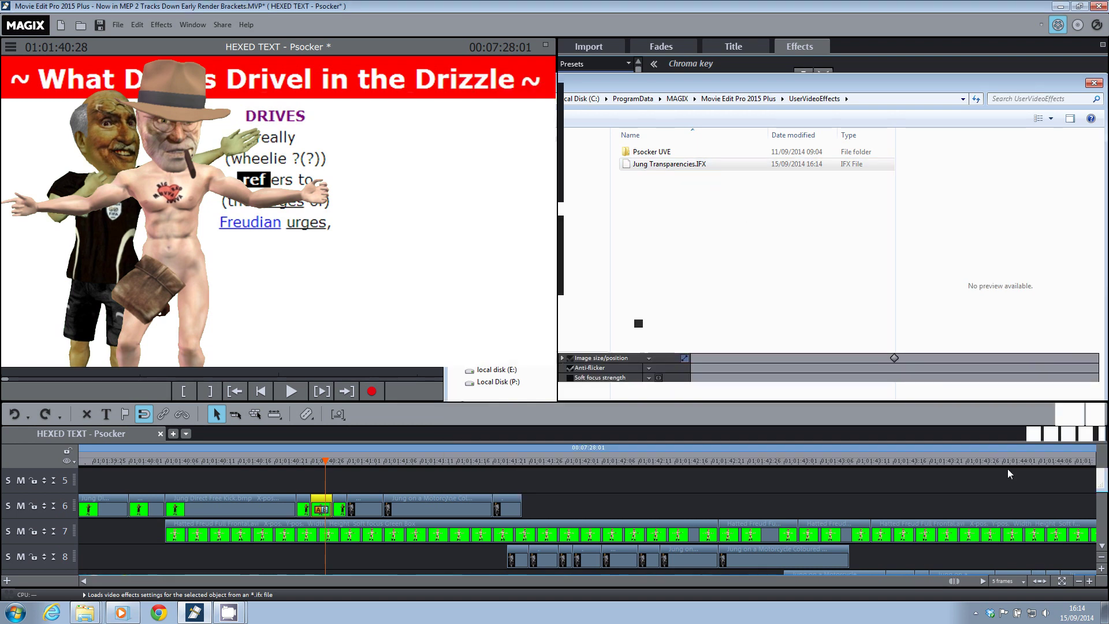
Load the Jung Transparencies.IFX video effects onto the first short Jung Direct Free Kick clip at 01:01:40:24
drag(324, 460, 296, 461)
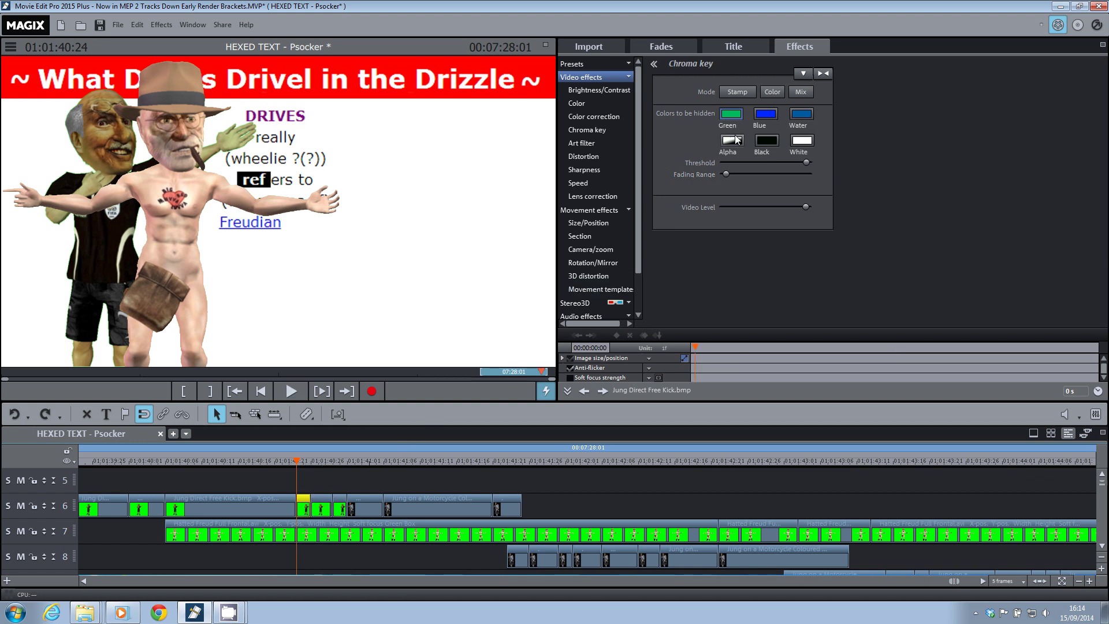
click(803, 73)
click(856, 87)
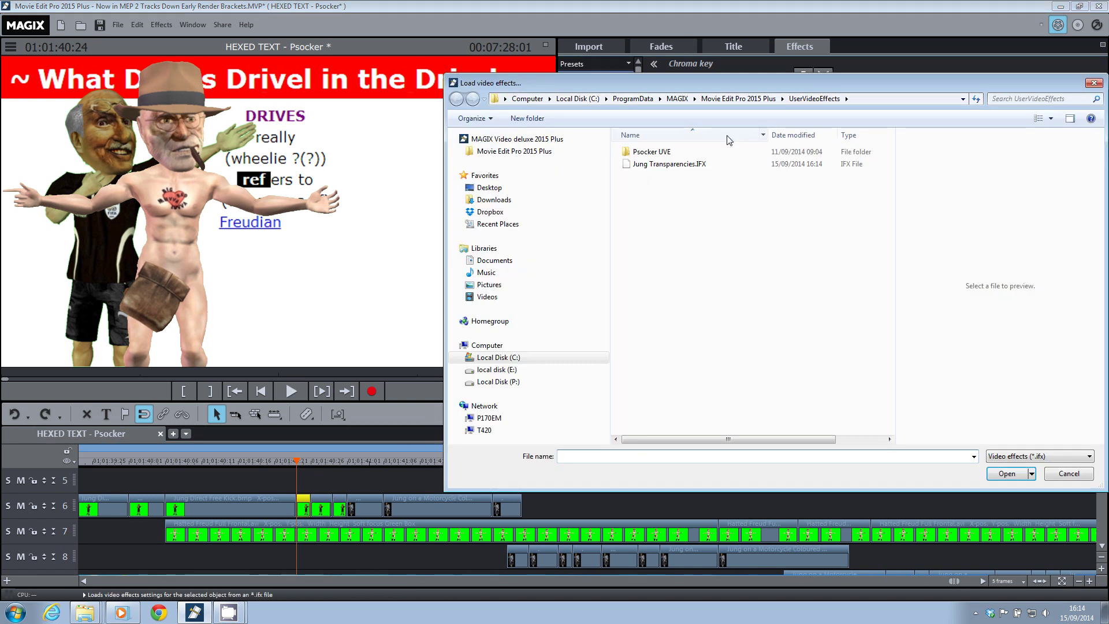
click(671, 164)
click(994, 474)
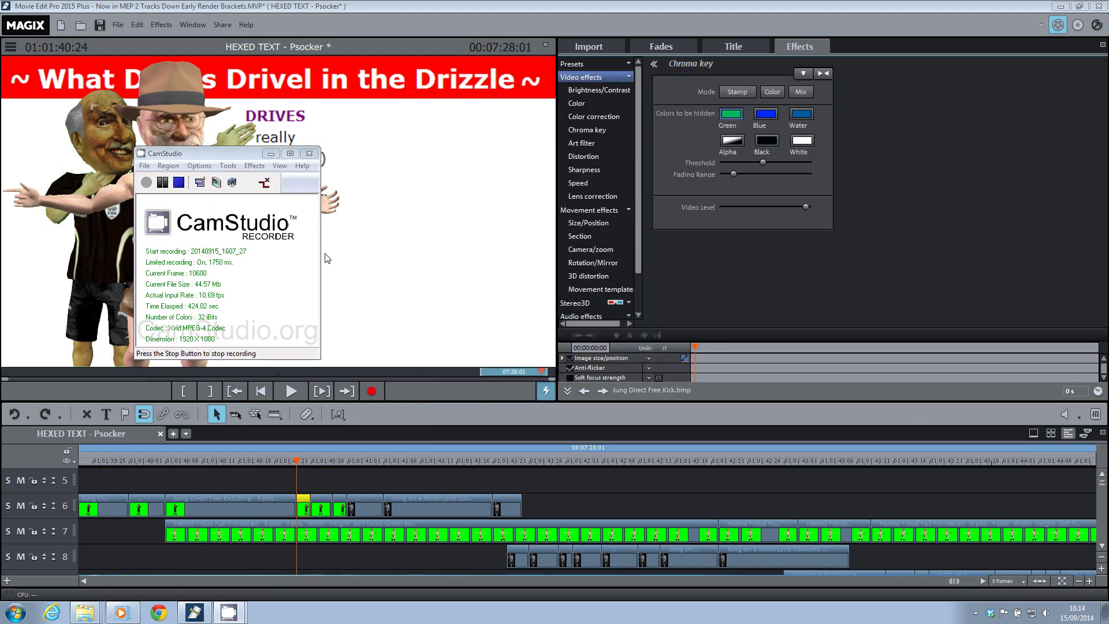
drag(230, 160, 510, 119)
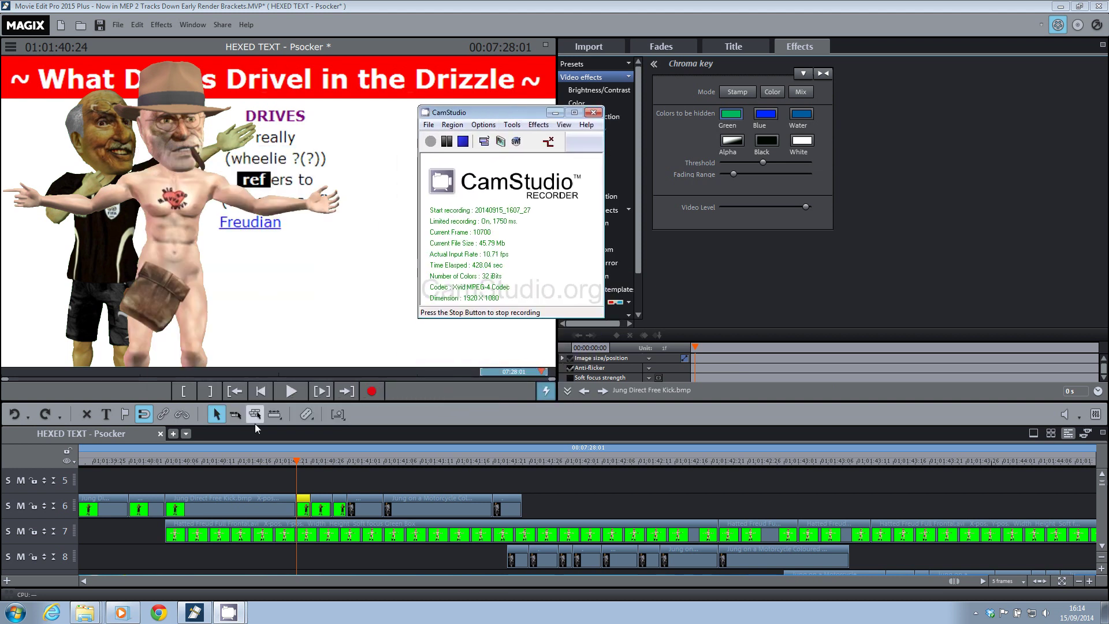
Try loading the Jung Transparencies.IFX video effects onto the long Jung Direct Free Kick clip at 01:01:40:19
click(262, 505)
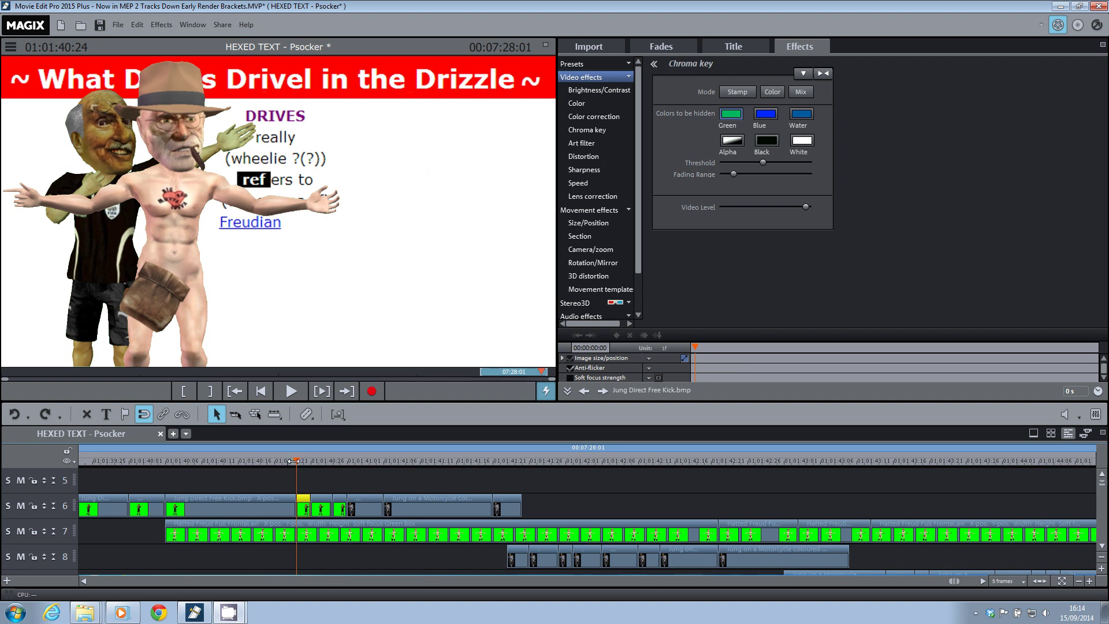
double_click(258, 465)
click(259, 506)
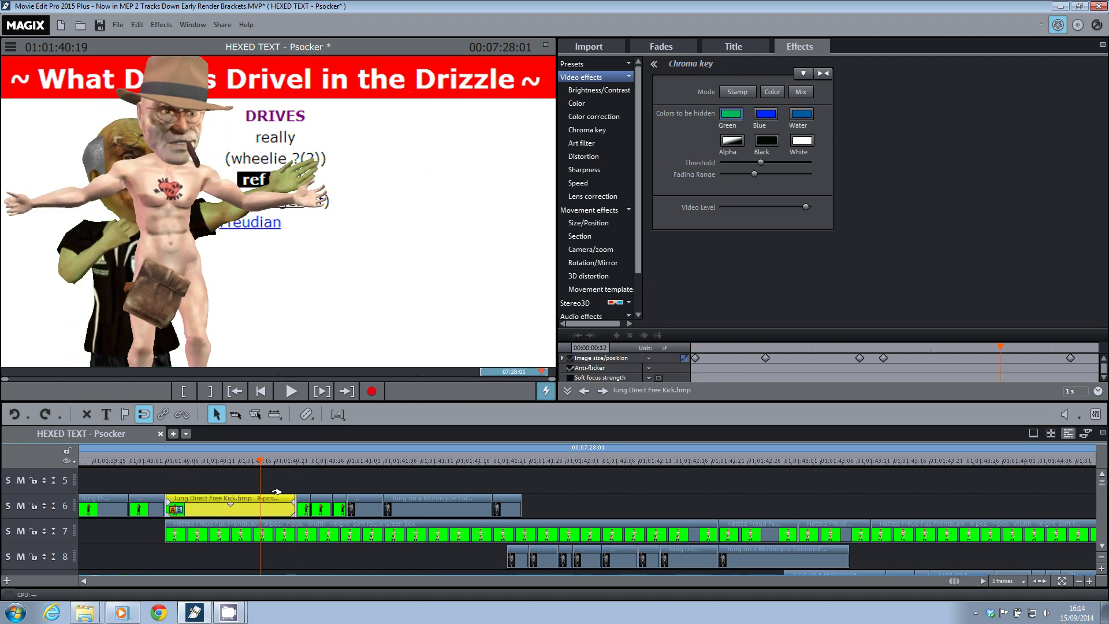
click(803, 74)
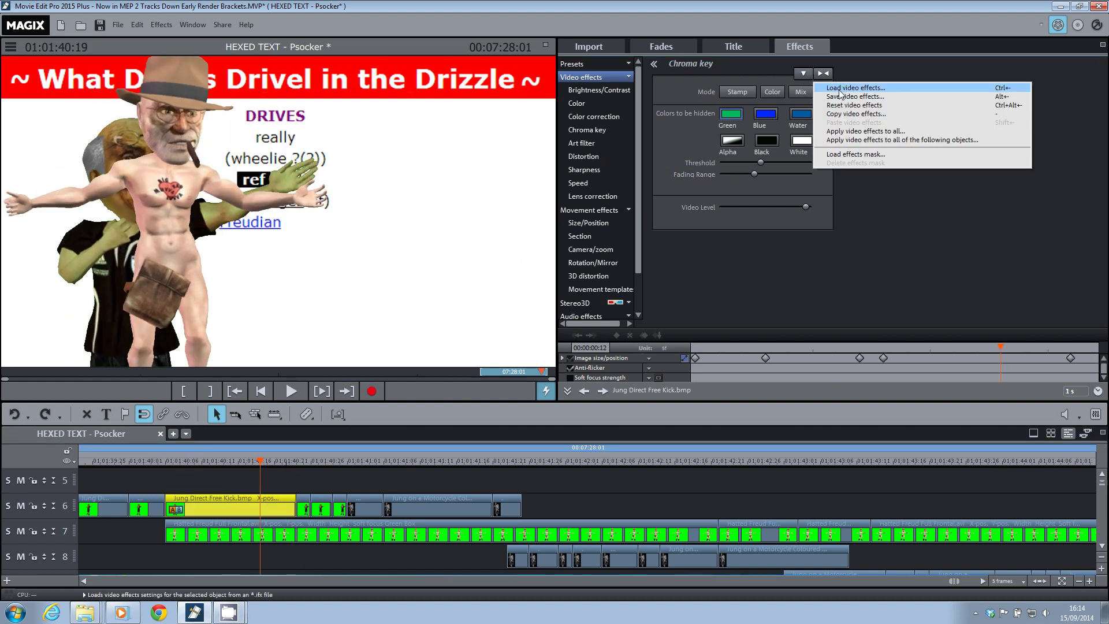
click(842, 95)
click(646, 166)
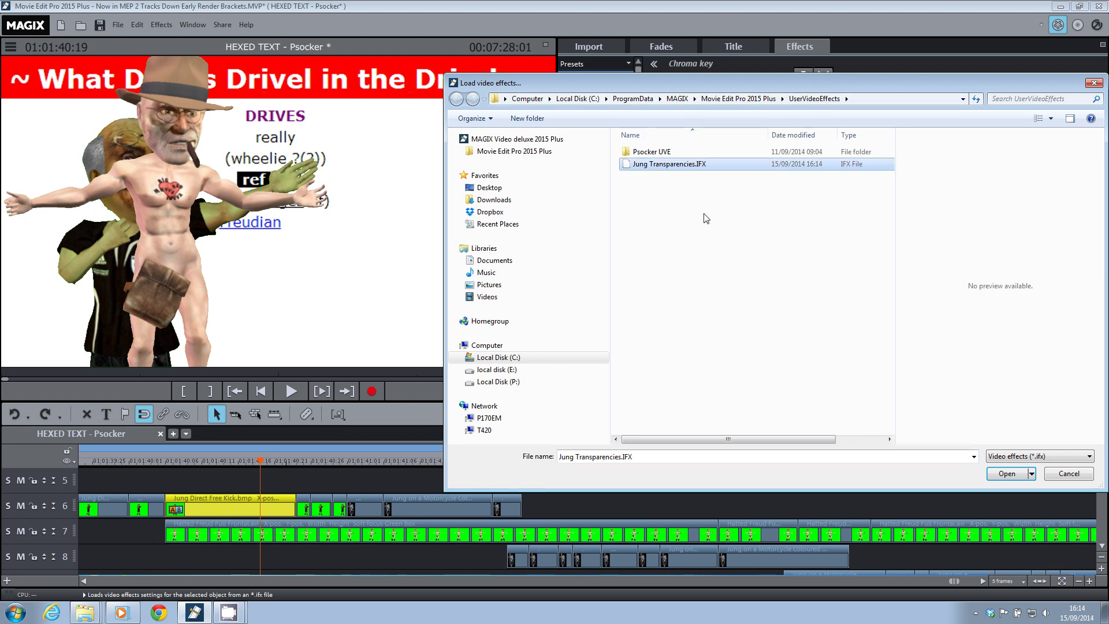
click(1002, 478)
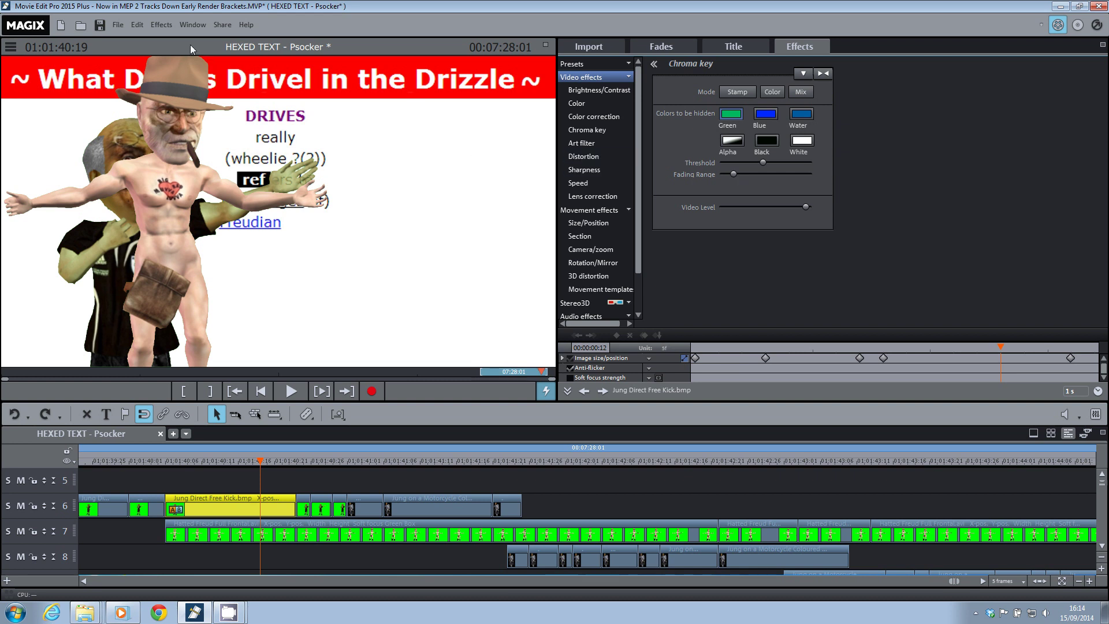
Undo the video effects load on the long Jung Direct Free Kick clip
click(136, 24)
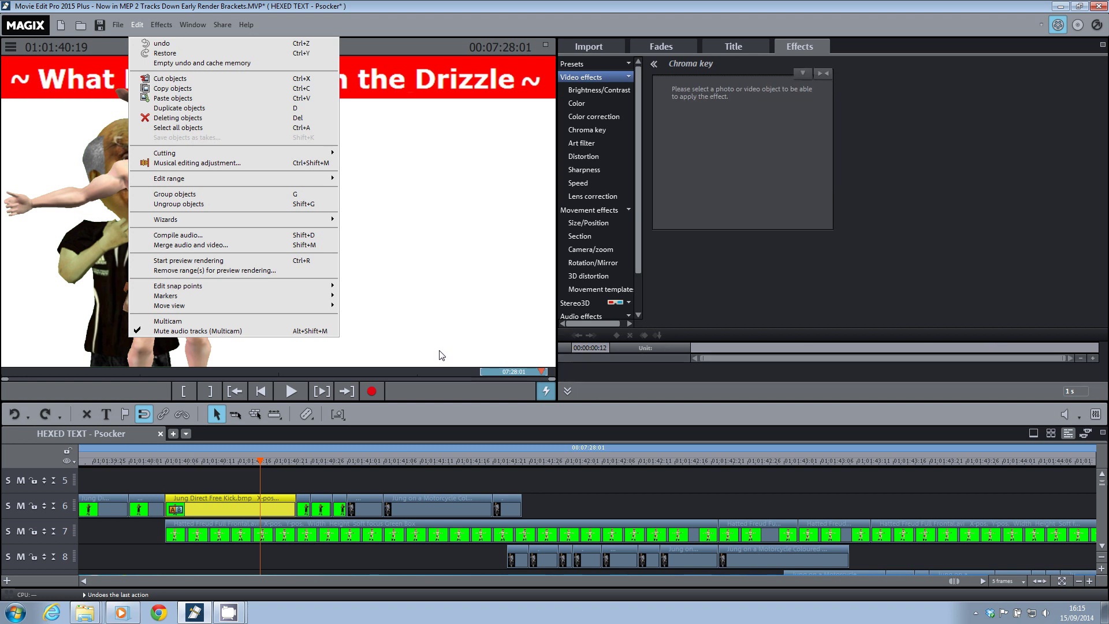
click(259, 463)
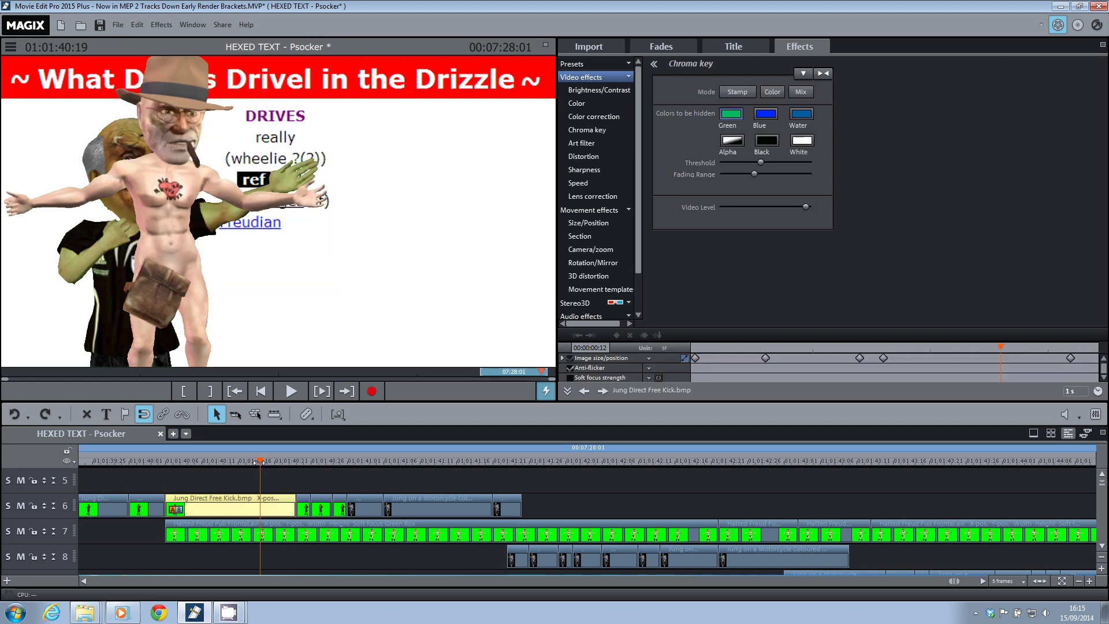
Raise the chroma key threshold of the Jung Direct Free Kick Central clip at 01:01:39:14 to about 70 percent of its range
drag(259, 460, 111, 485)
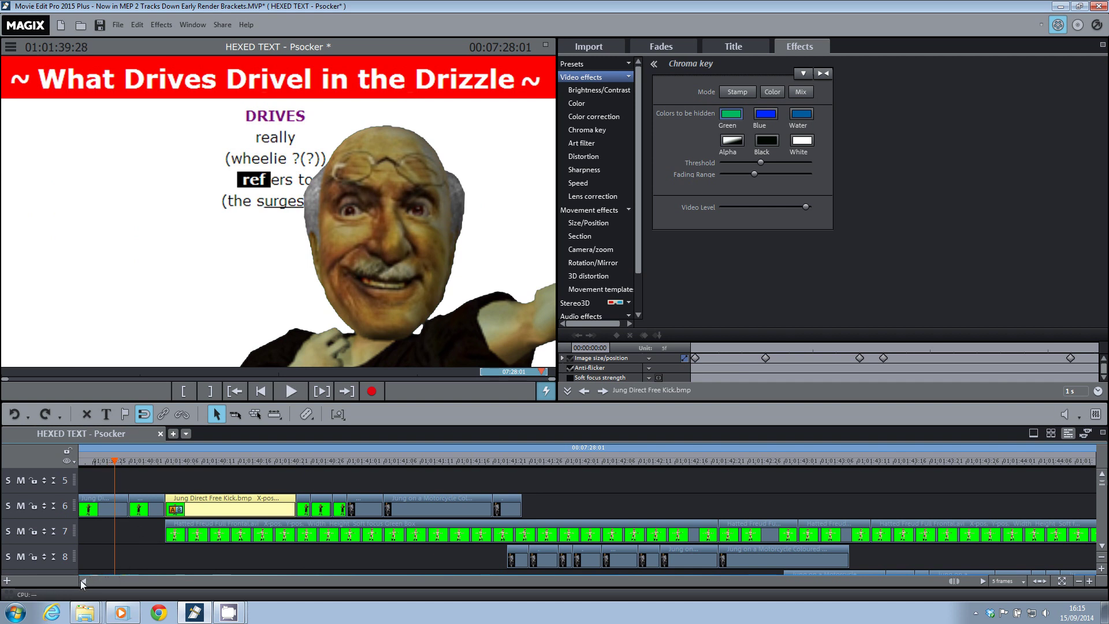
click(84, 580)
drag(408, 466, 304, 451)
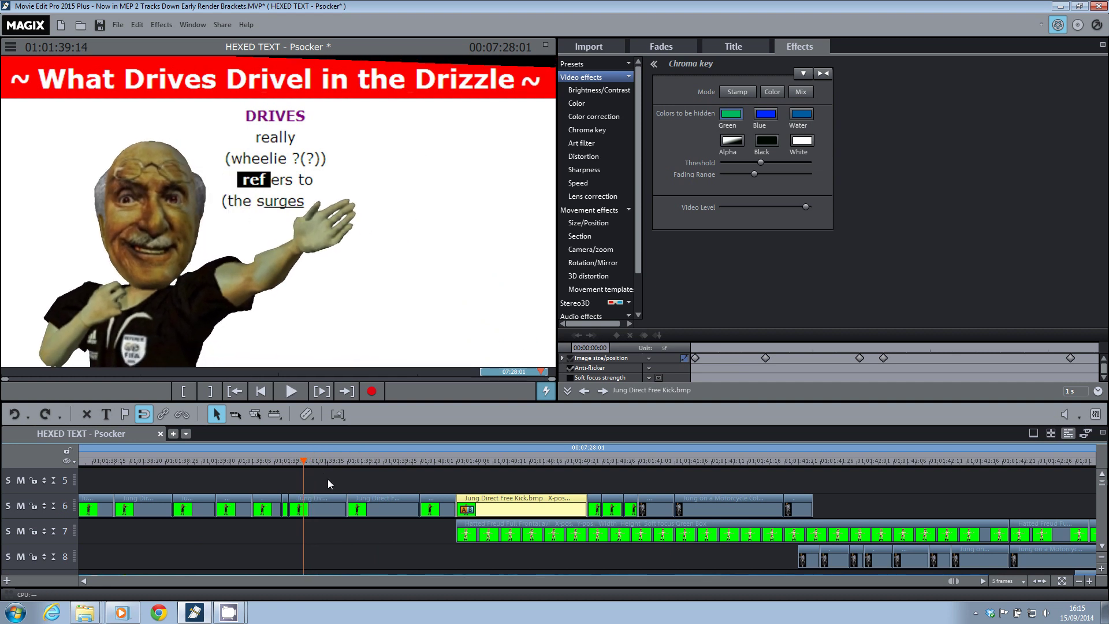
click(326, 503)
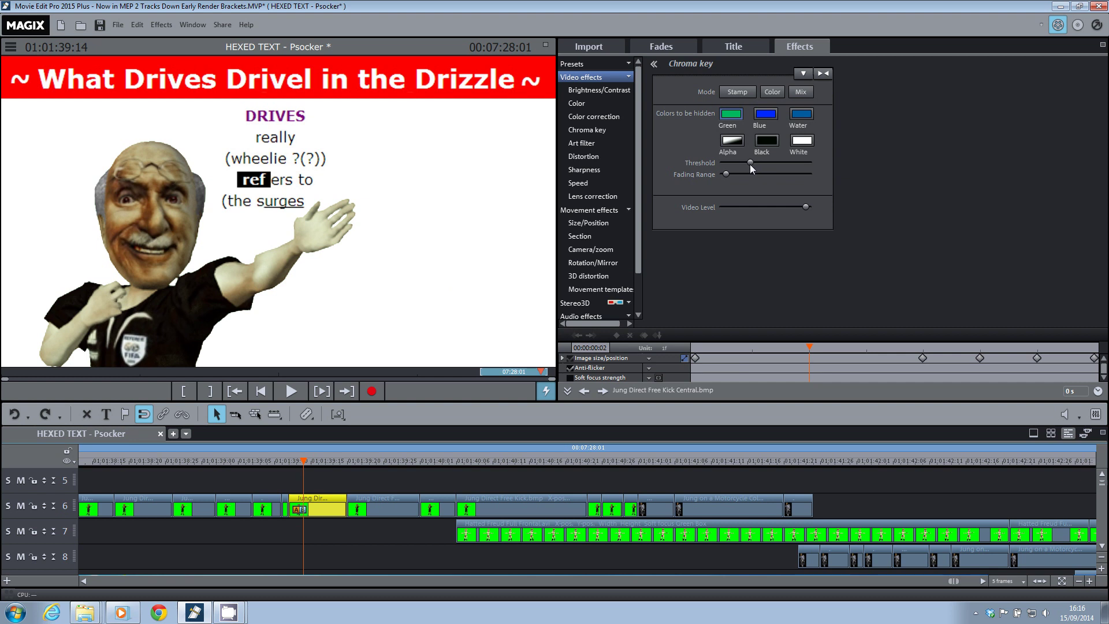
drag(751, 163, 775, 161)
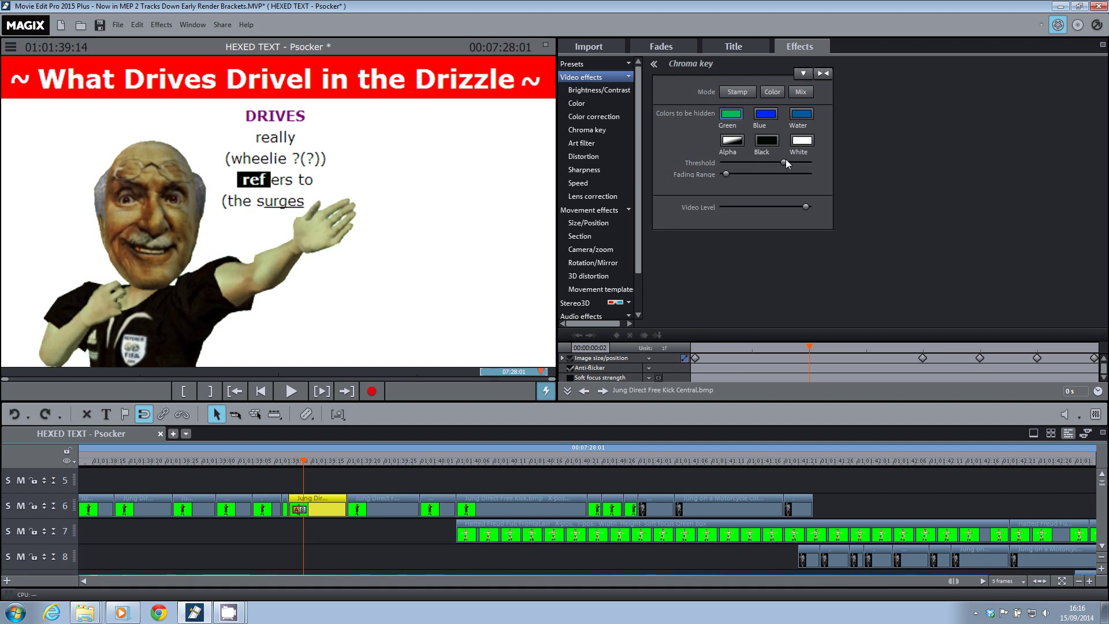